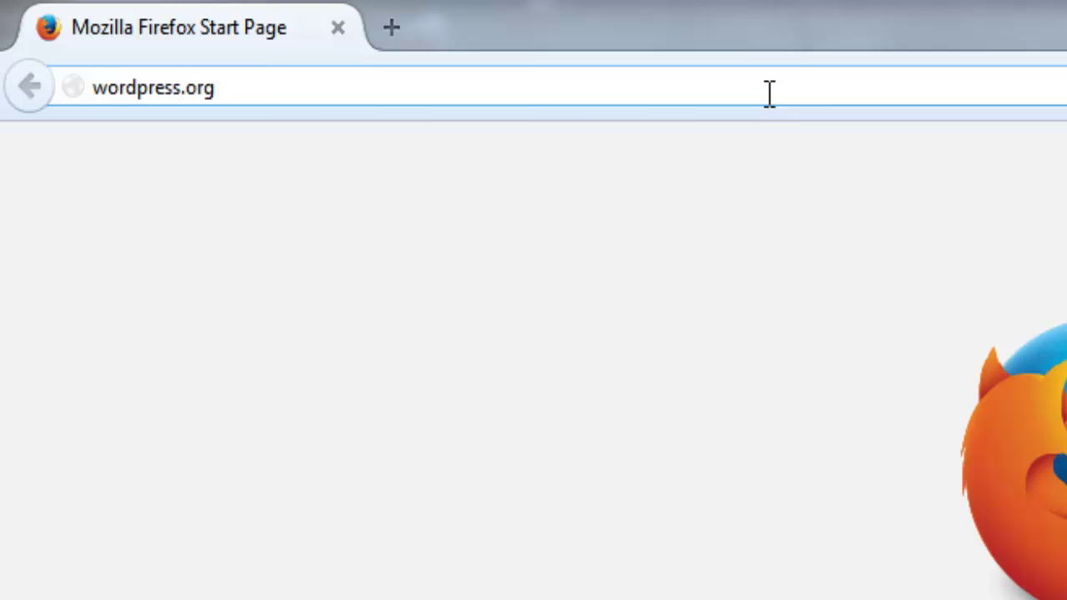
# Save wordpress-4.1.zip from wordpress.org's download page to disk in Firefox
pyautogui.press('Return')
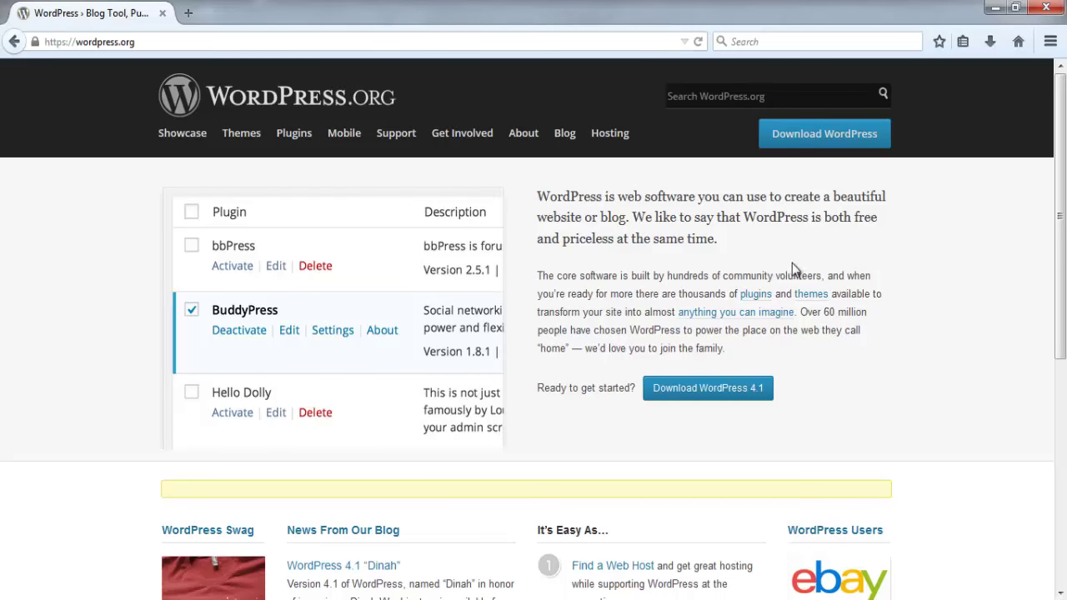
pyautogui.click(808, 146)
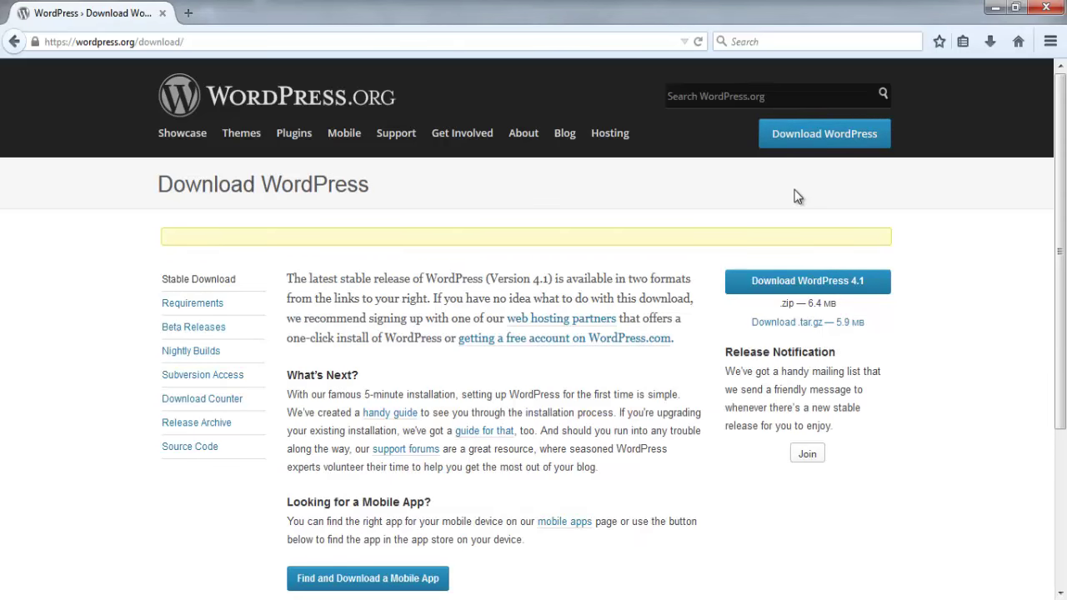
pyautogui.click(785, 284)
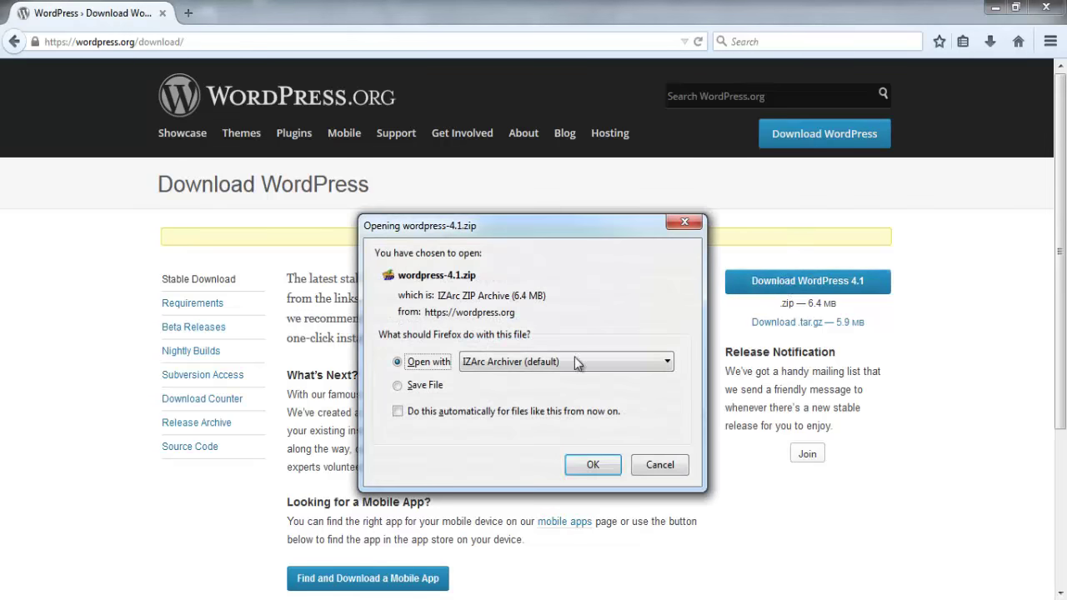
pyautogui.click(418, 384)
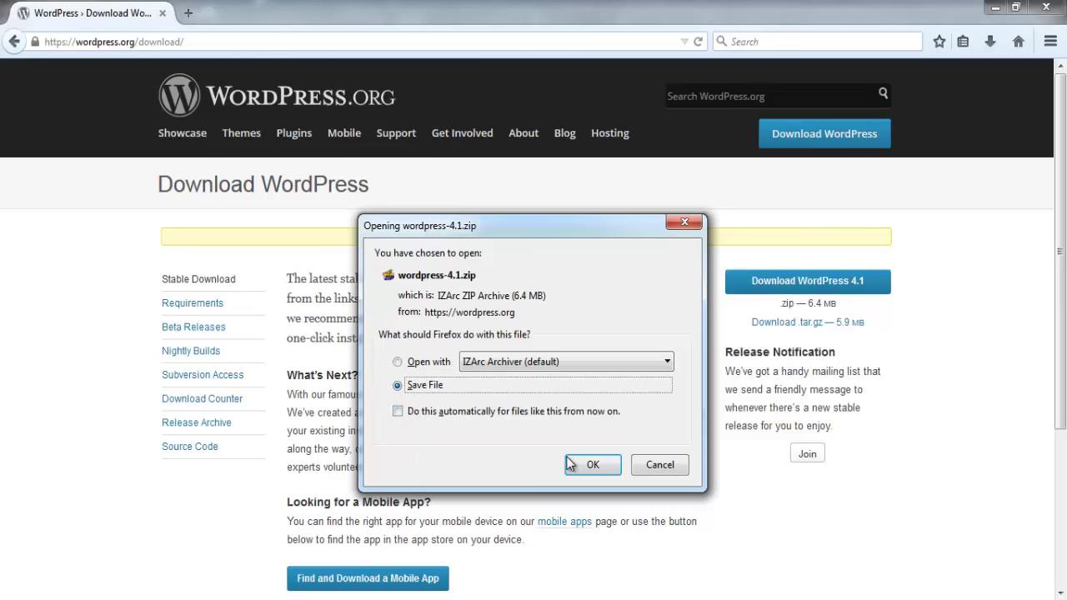
pyautogui.click(591, 464)
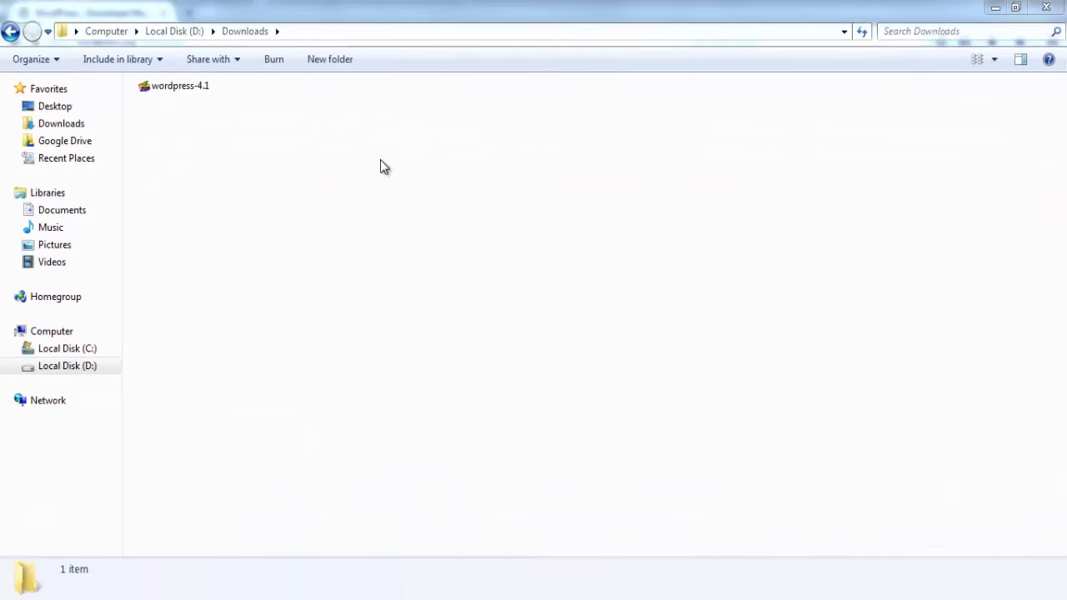
# Extract wordpress-4.1.zip with IZArc to .\wordpress-4.1, open that folder and select wordpress
pyautogui.click(186, 89)
pyautogui.rightClick(186, 89)
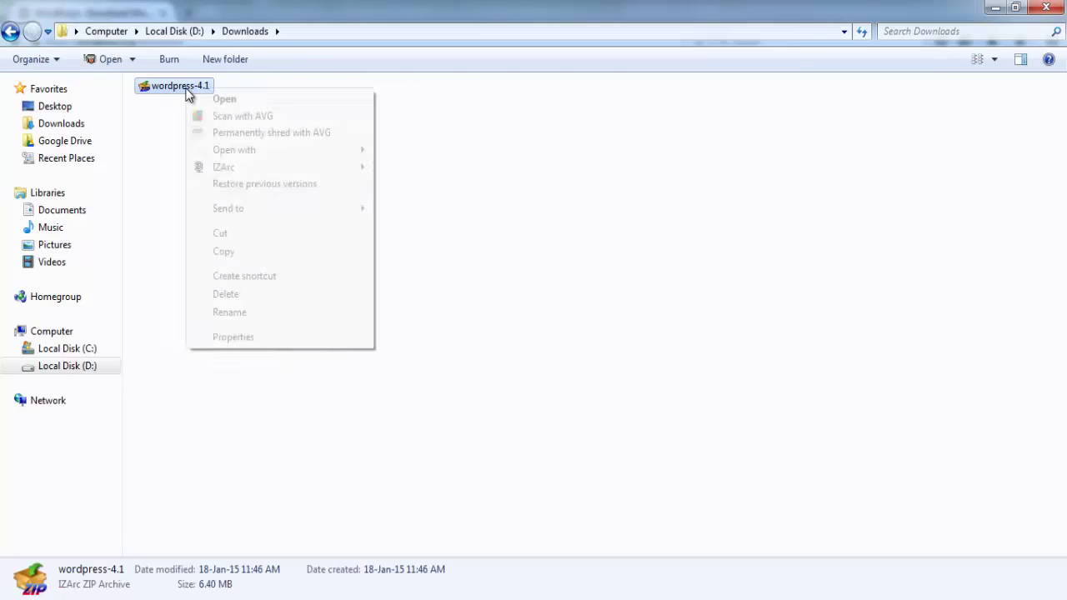
pyautogui.moveTo(269, 171)
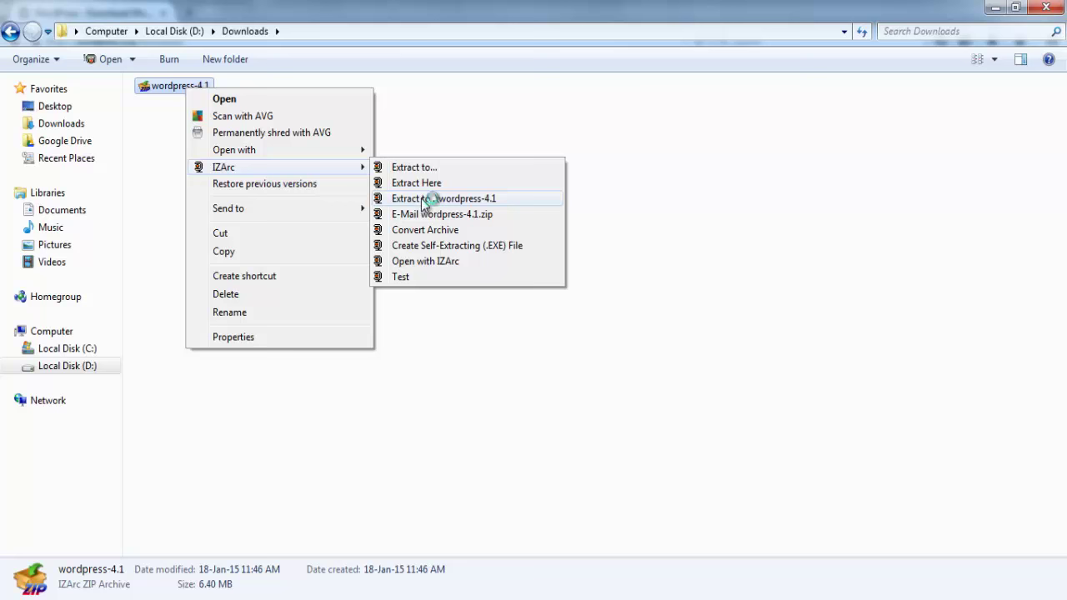
pyautogui.click(423, 204)
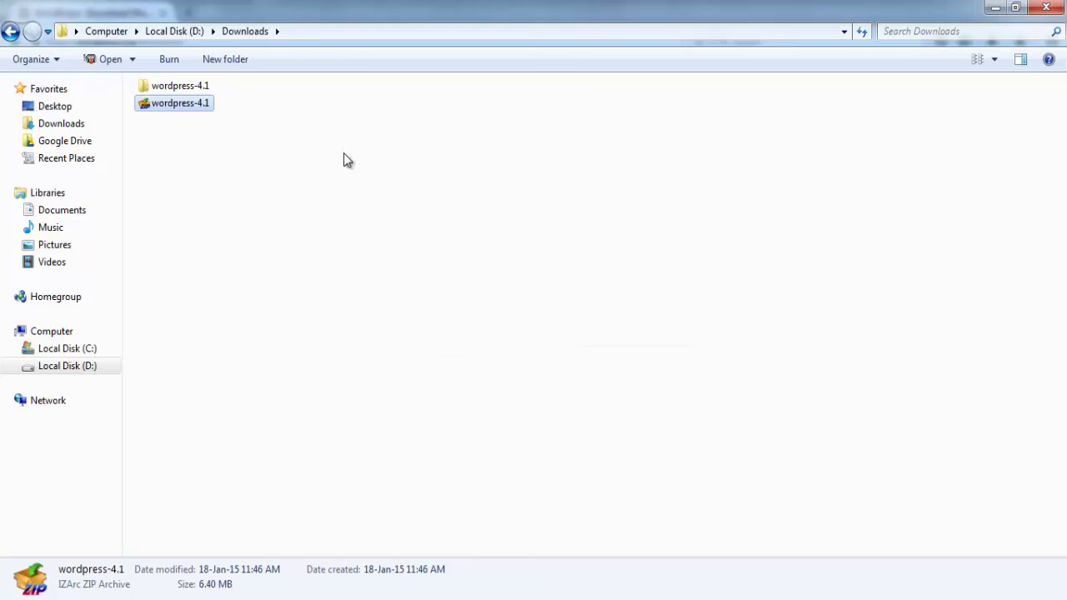
pyautogui.doubleClick(203, 87)
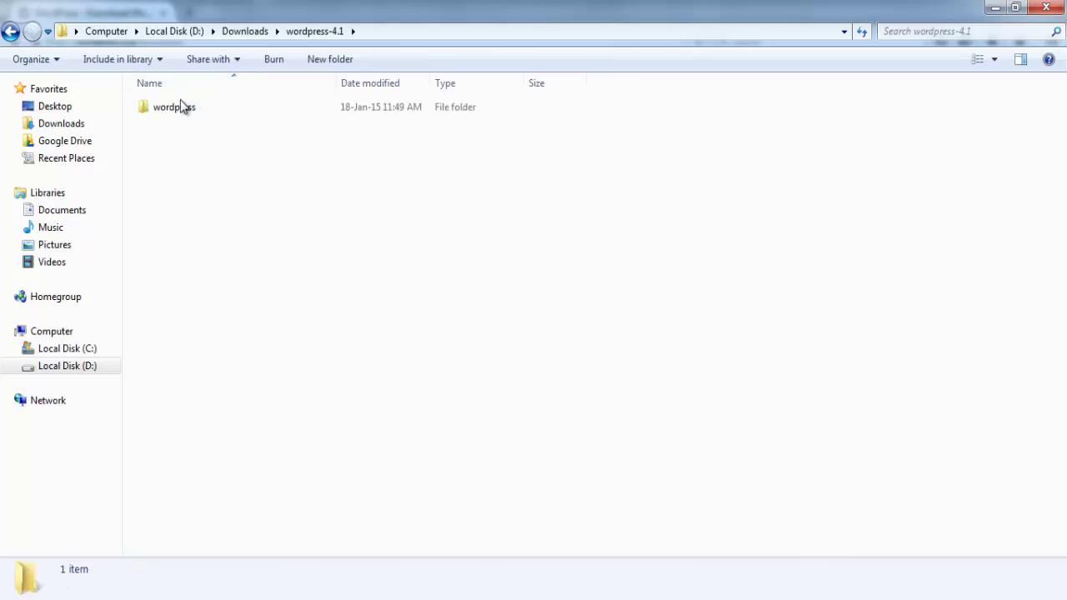
pyautogui.click(174, 106)
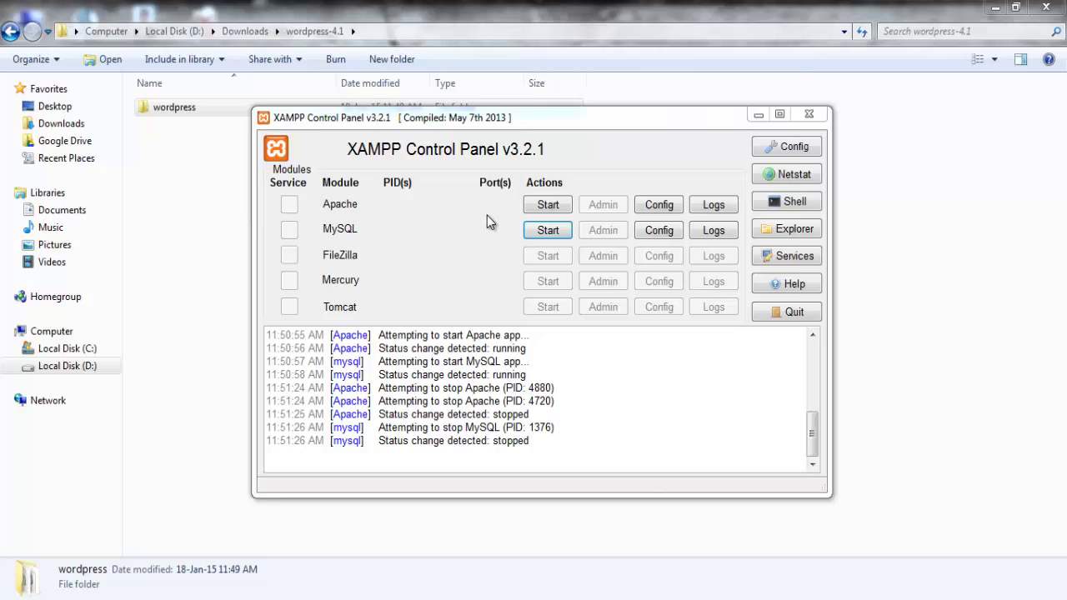
# Start Apache and MySQL, then open phpMyAdmin from MySQL's Admin button
pyautogui.click(547, 205)
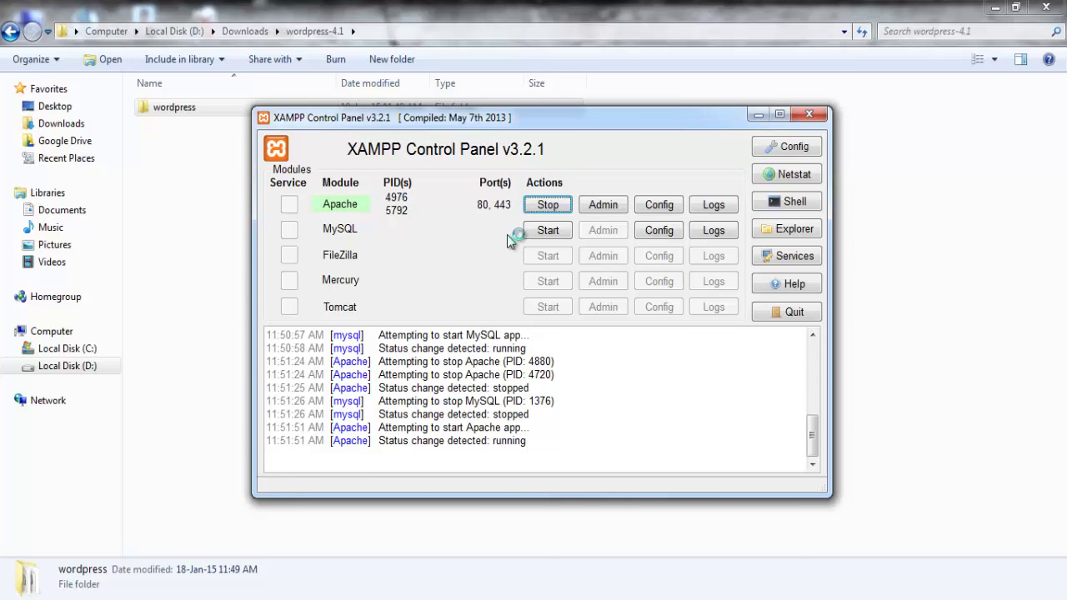
pyautogui.click(534, 234)
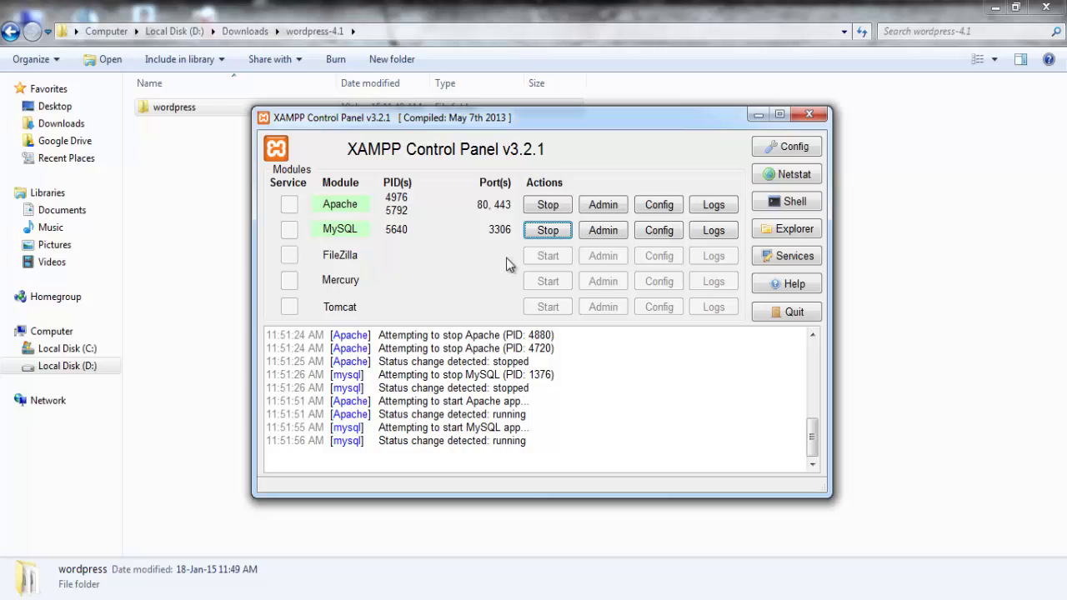
pyautogui.click(590, 233)
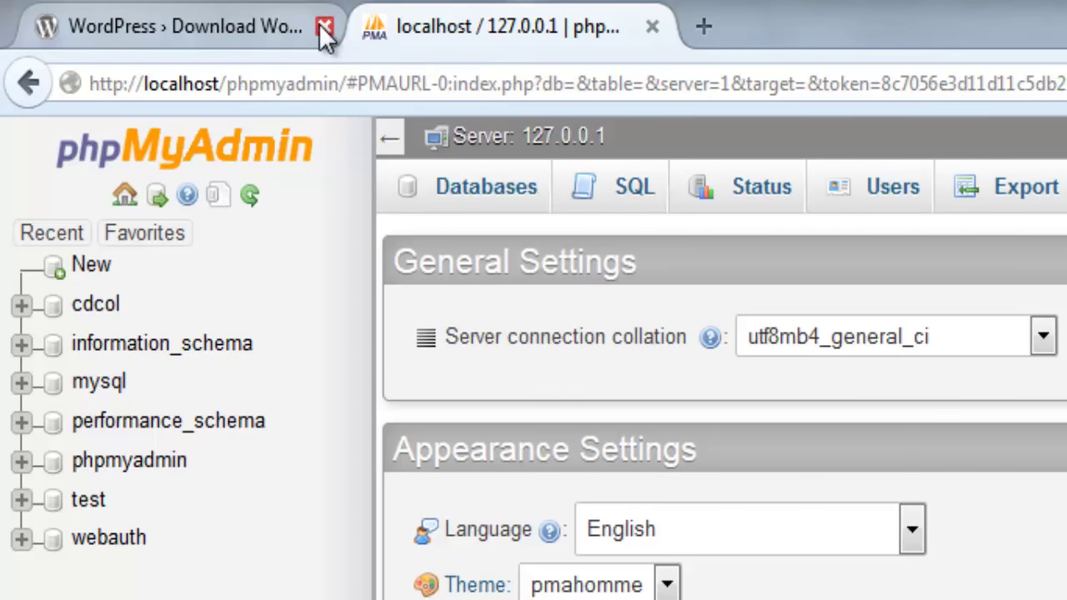
# Create a database named LocalWP on the Databases tab, then minimize Firefox
pyautogui.click(324, 29)
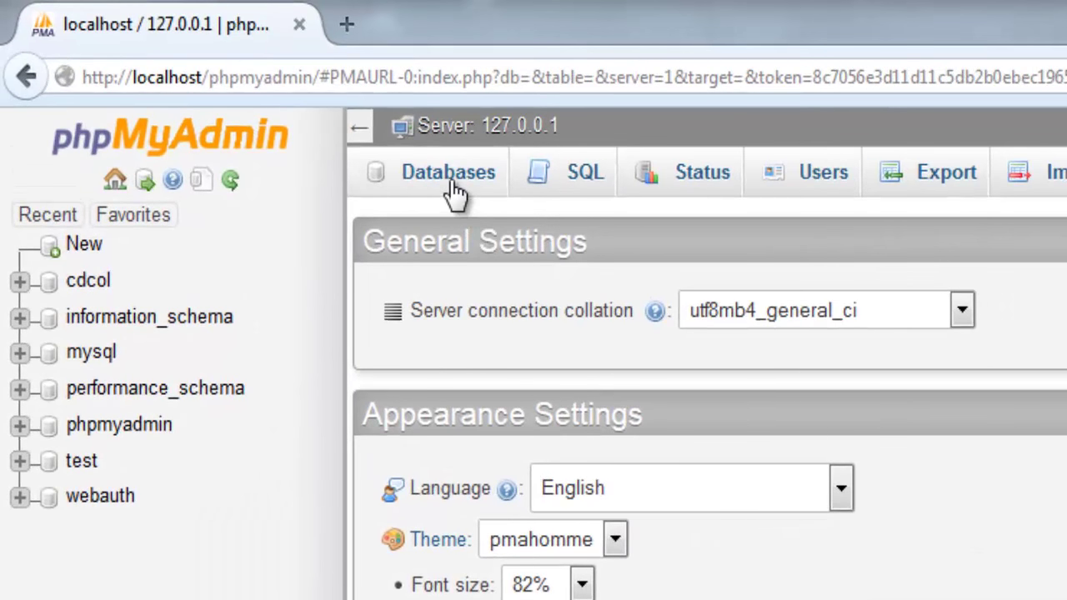
pyautogui.click(454, 192)
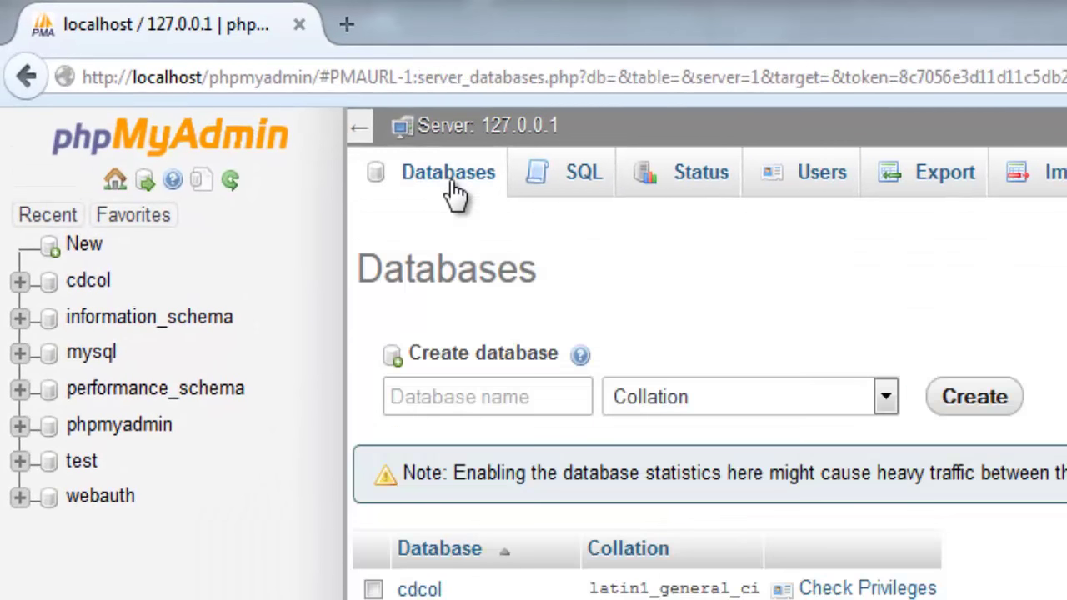
pyautogui.click(492, 392)
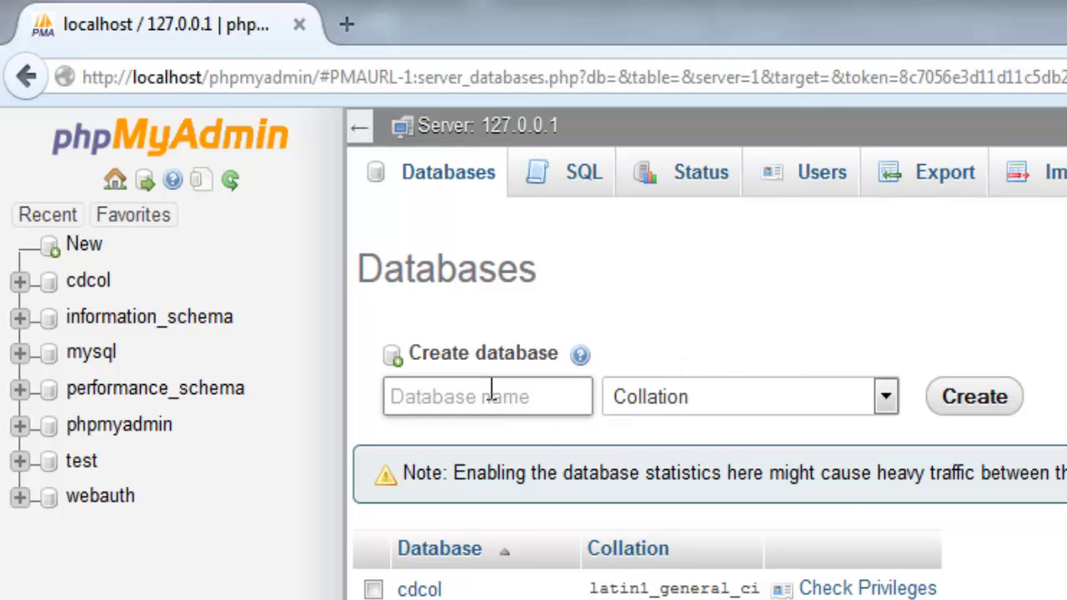
pyautogui.write('Local')
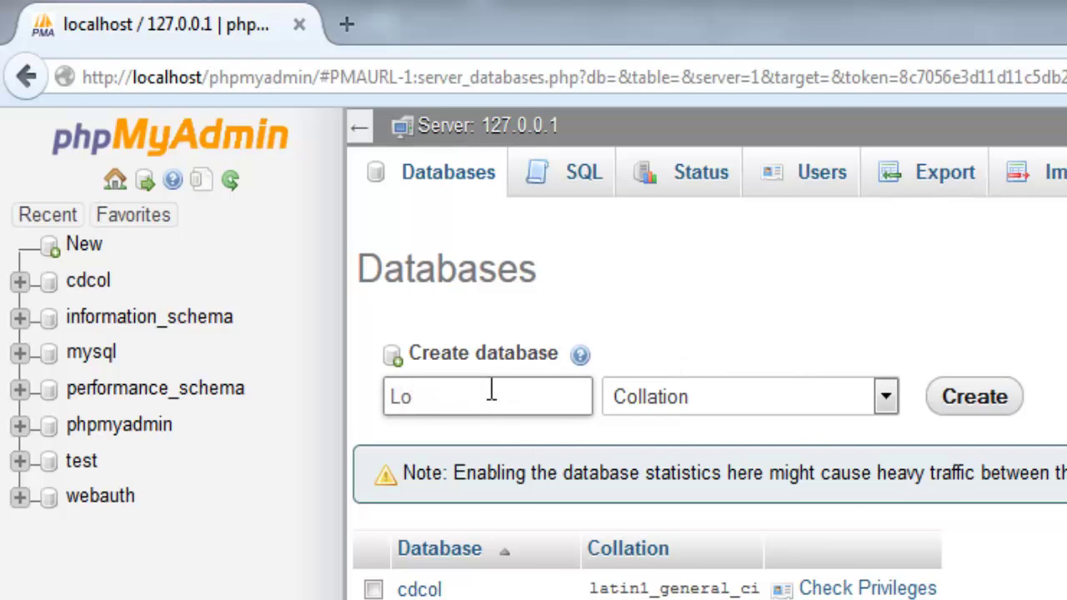
pyautogui.write('WP')
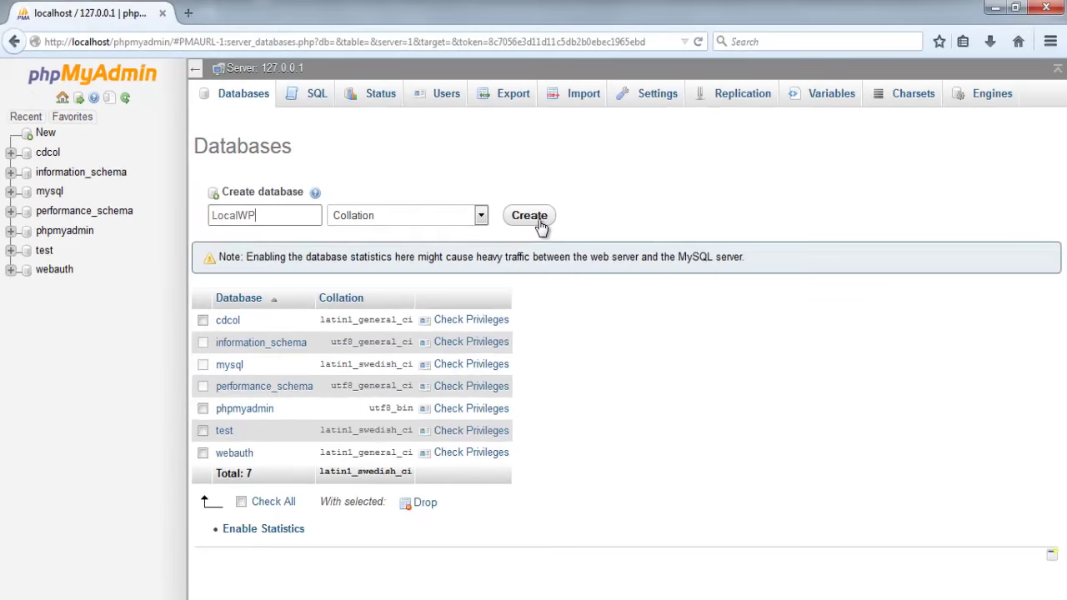
pyautogui.click(540, 223)
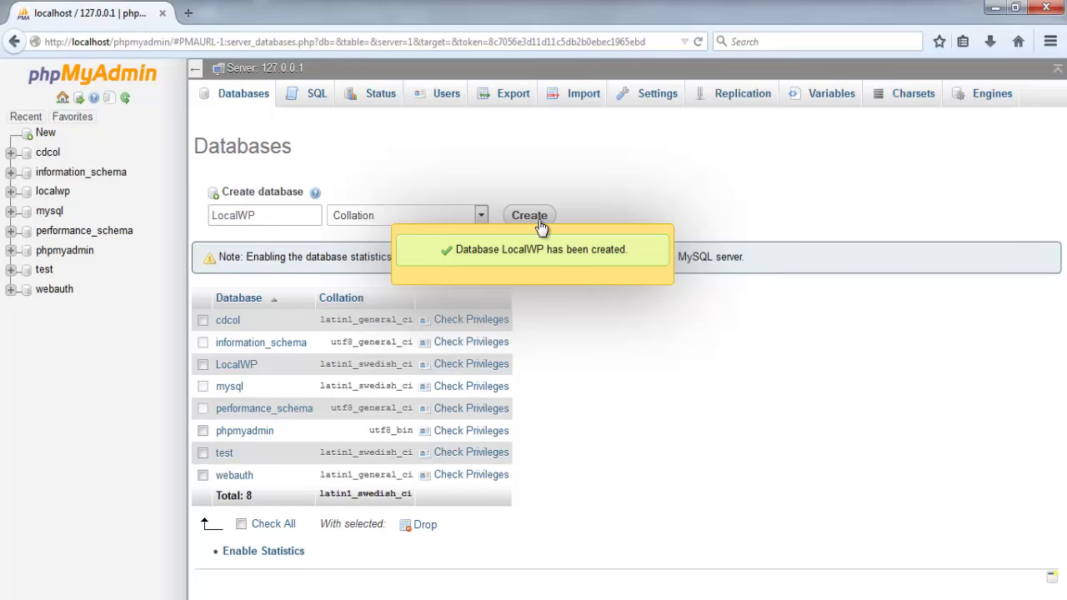
pyautogui.click(441, 256)
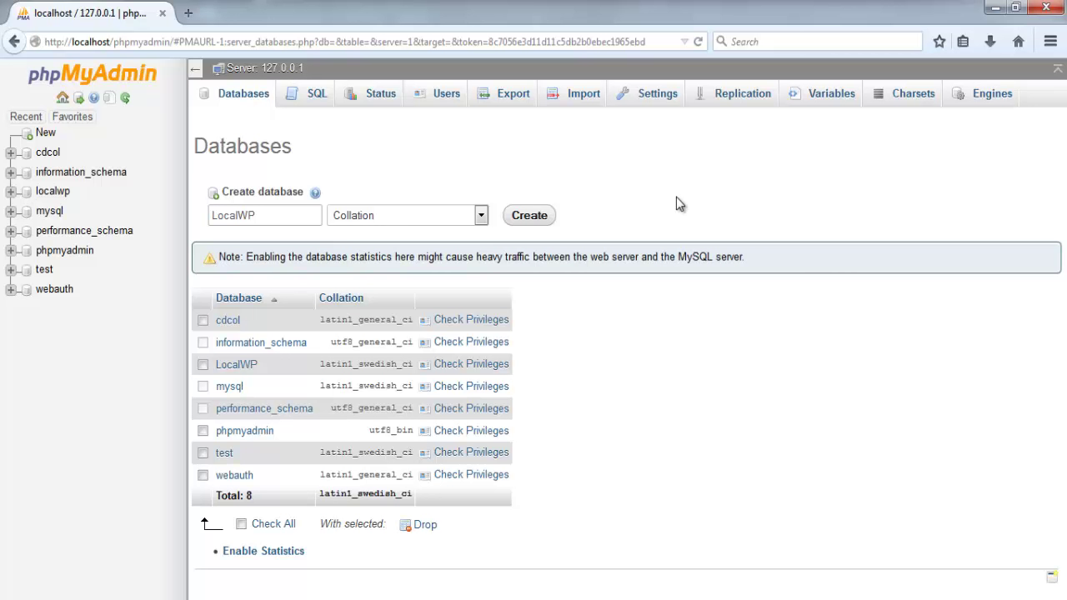
pyautogui.click(992, 9)
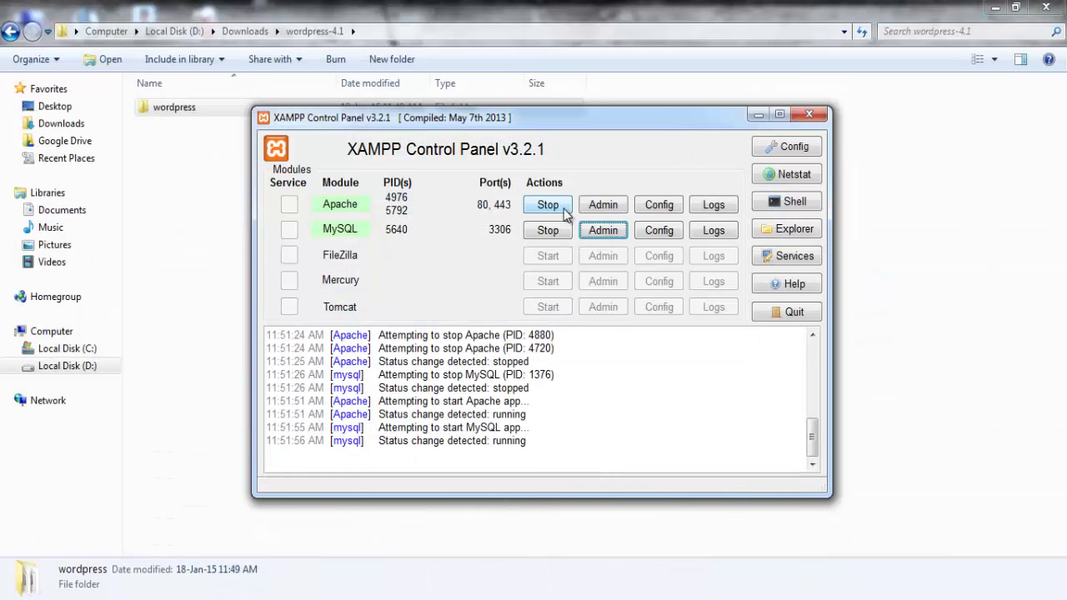
# Rename the extracted wordpress folder to wp
pyautogui.click(207, 189)
pyautogui.click(179, 105)
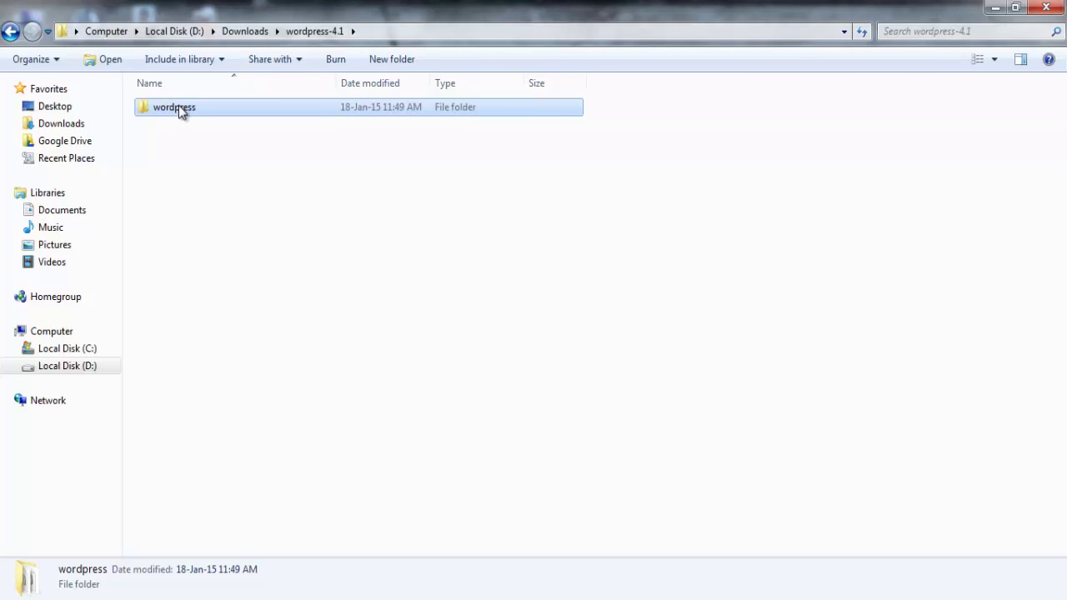
pyautogui.click(179, 105)
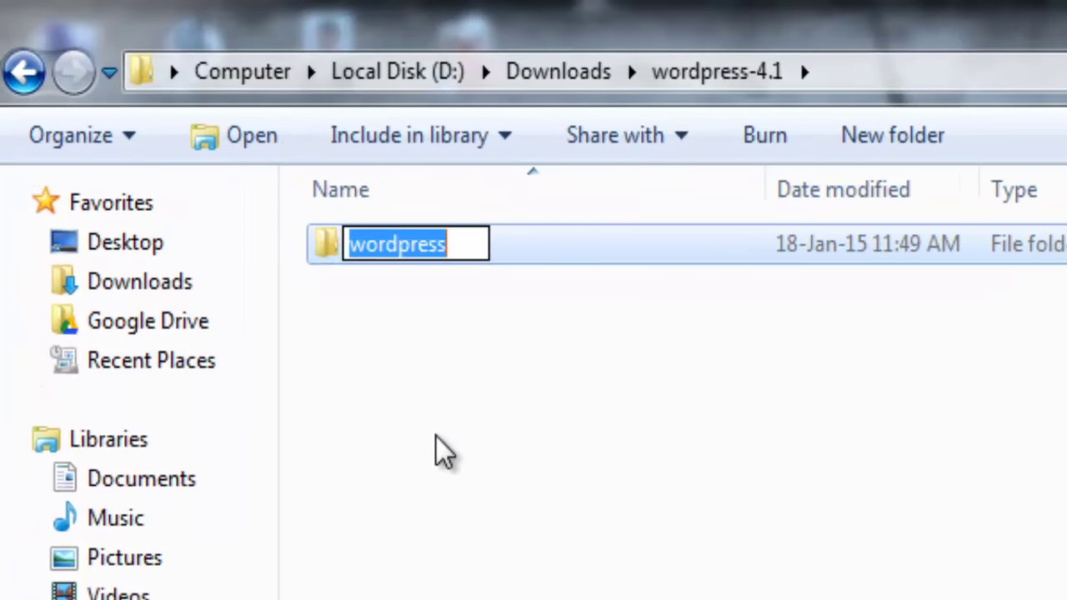
pyautogui.write('wp')
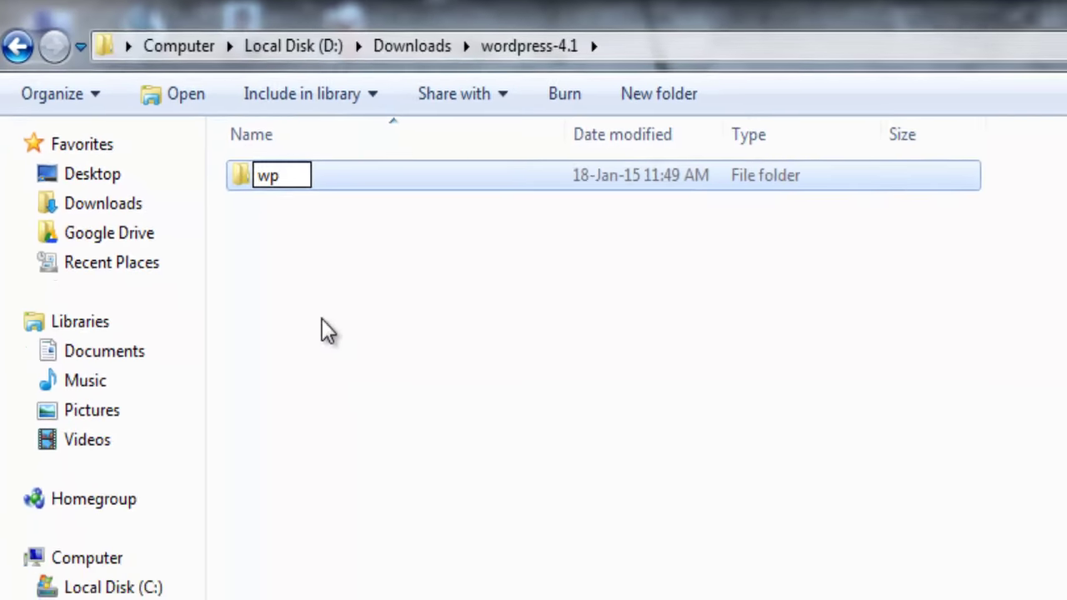
pyautogui.press('Return')
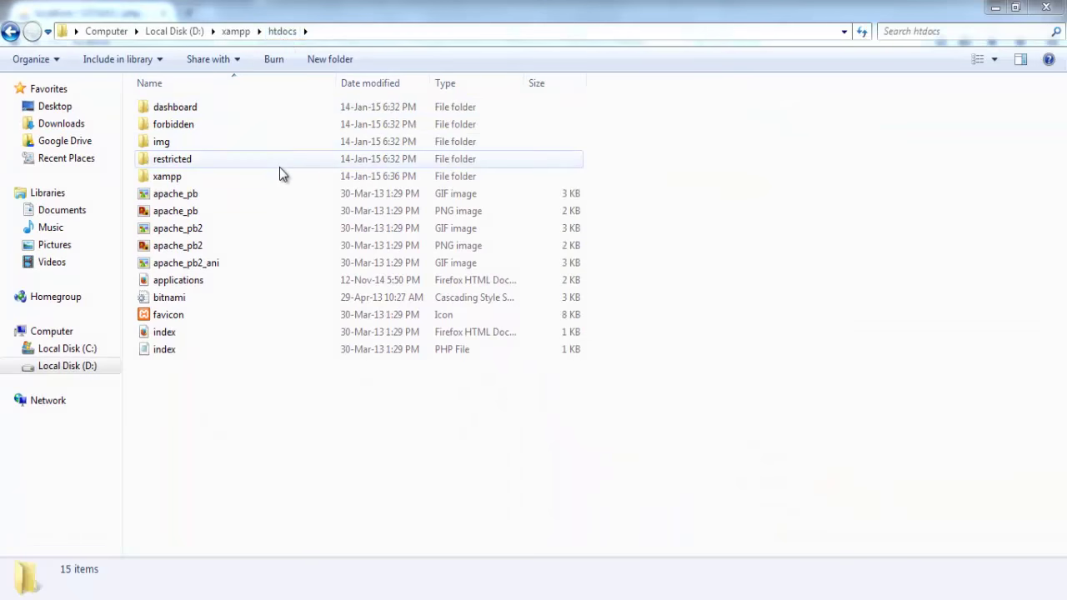
# Paste the wp folder into D:\xampp\htdocs and open it
pyautogui.rightClick(250, 412)
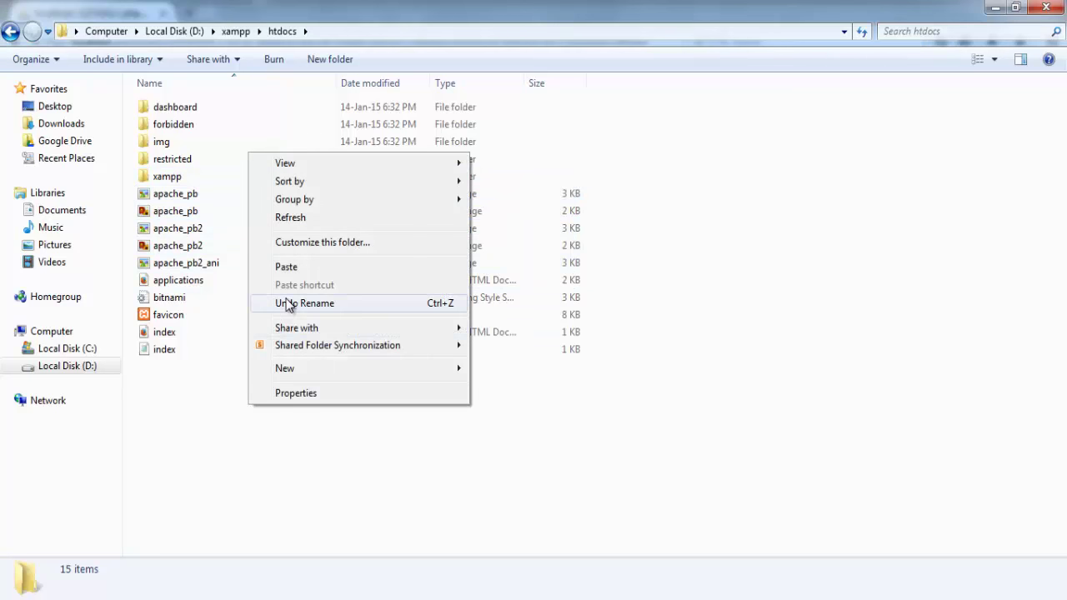
pyautogui.click(299, 271)
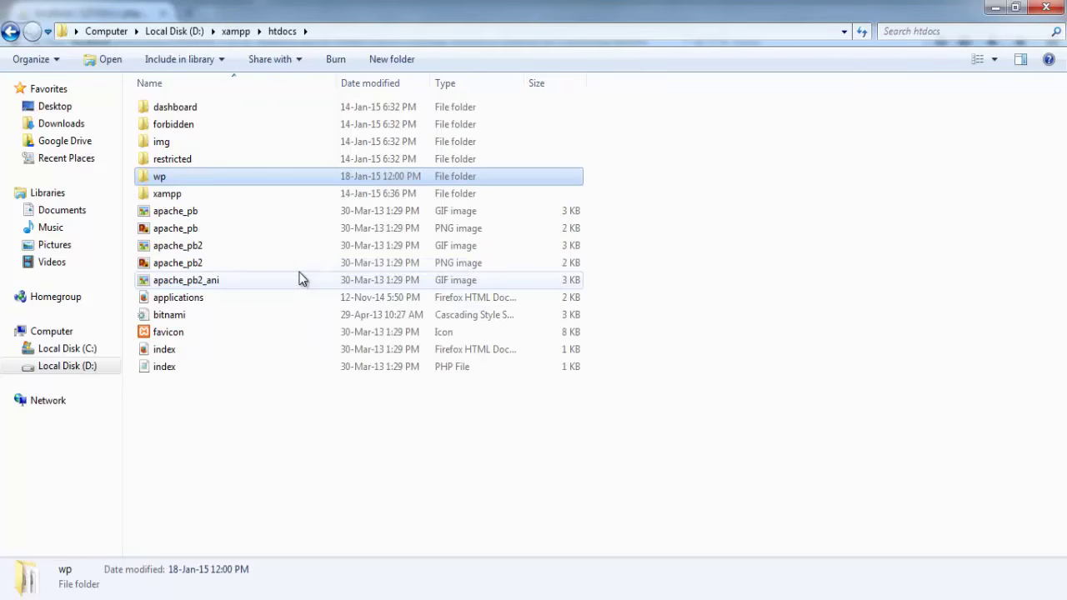
pyautogui.doubleClick(168, 179)
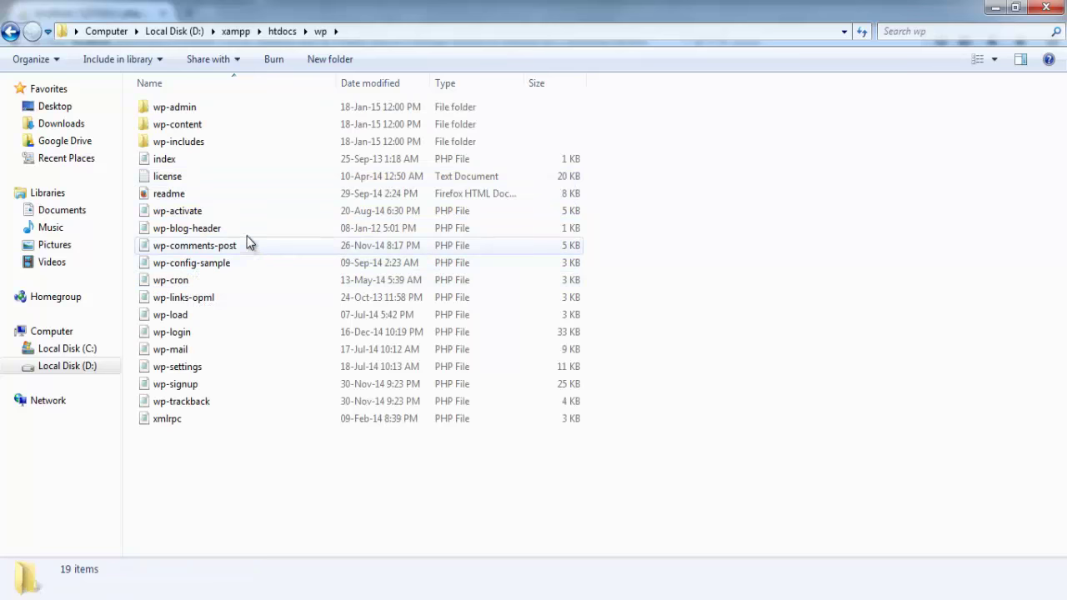
# Rename wp-config-sample to wp-config and open it with Notepad++
pyautogui.click(240, 262)
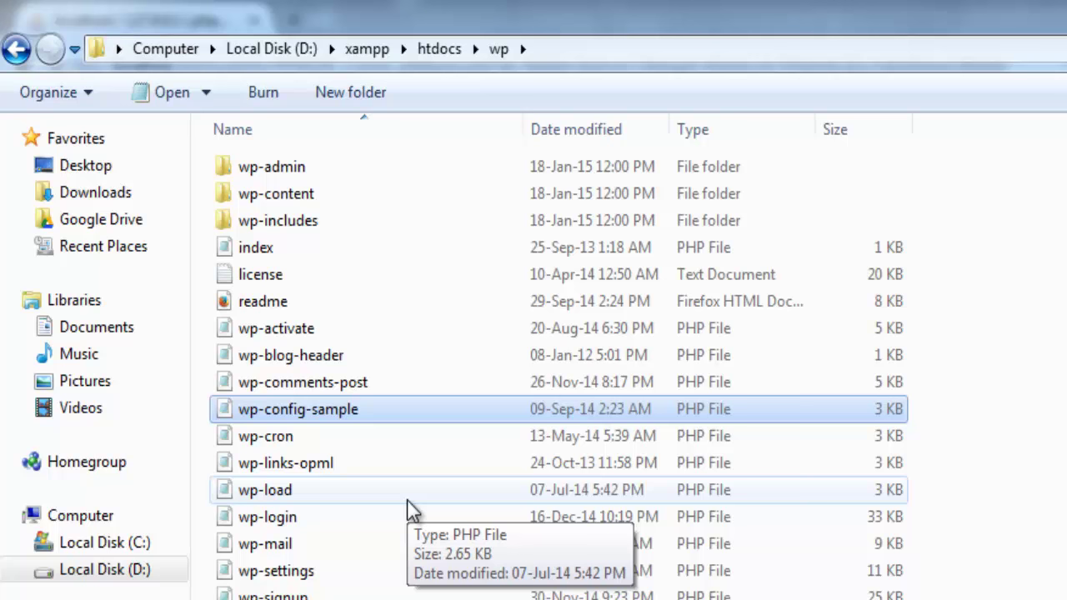
pyautogui.click(380, 408)
pyautogui.click(382, 408)
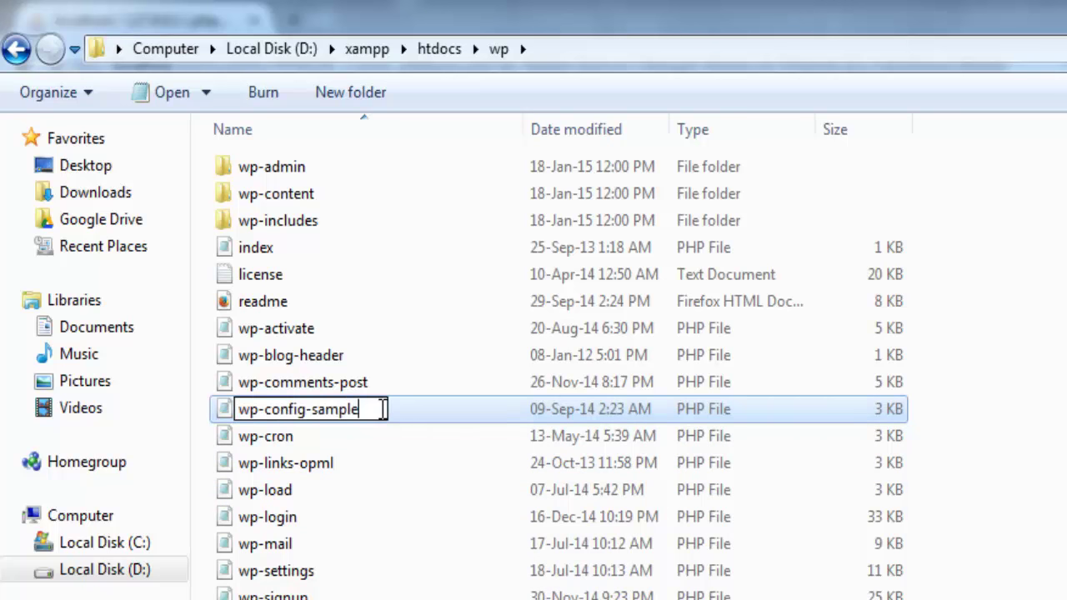
pyautogui.press('BackSpace')
pyautogui.press('BackSpace')
pyautogui.press('BackSpace')
pyautogui.press('BackSpace')
pyautogui.press('BackSpace')
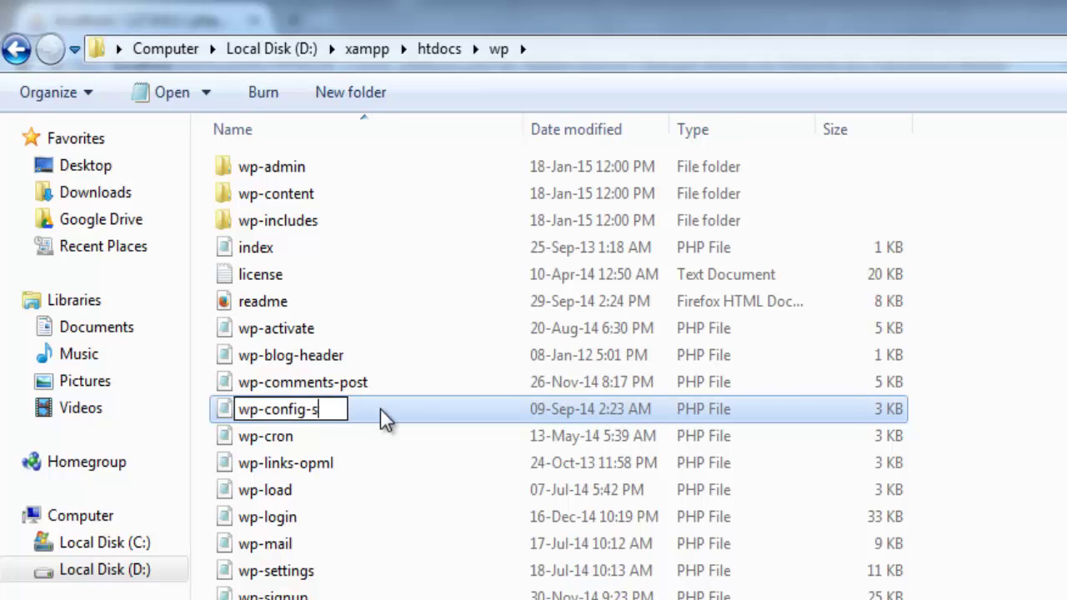
pyautogui.press('BackSpace')
pyautogui.press('Return')
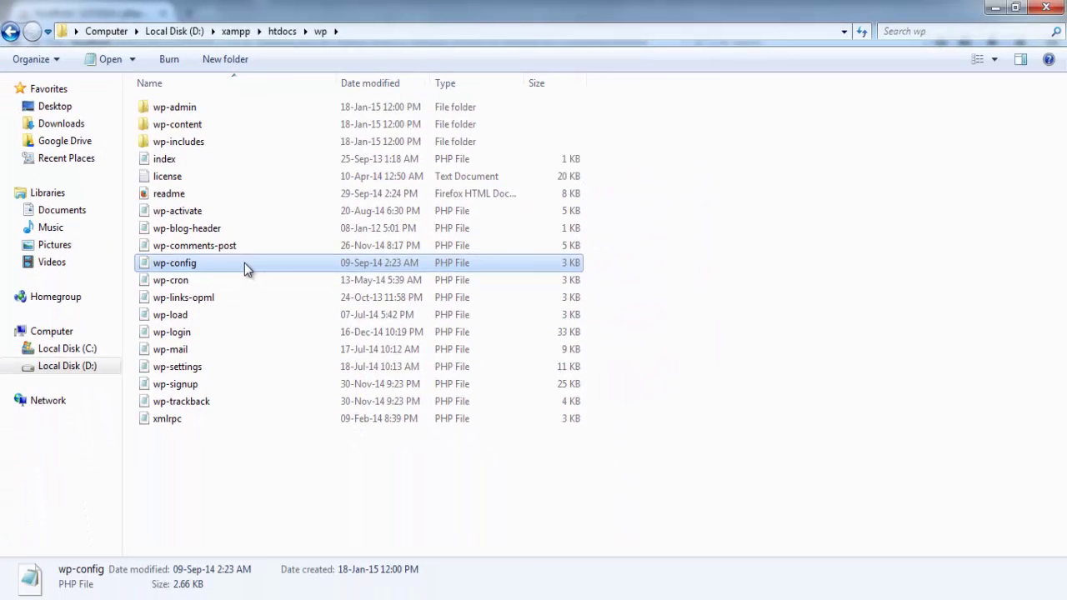
pyautogui.rightClick(195, 262)
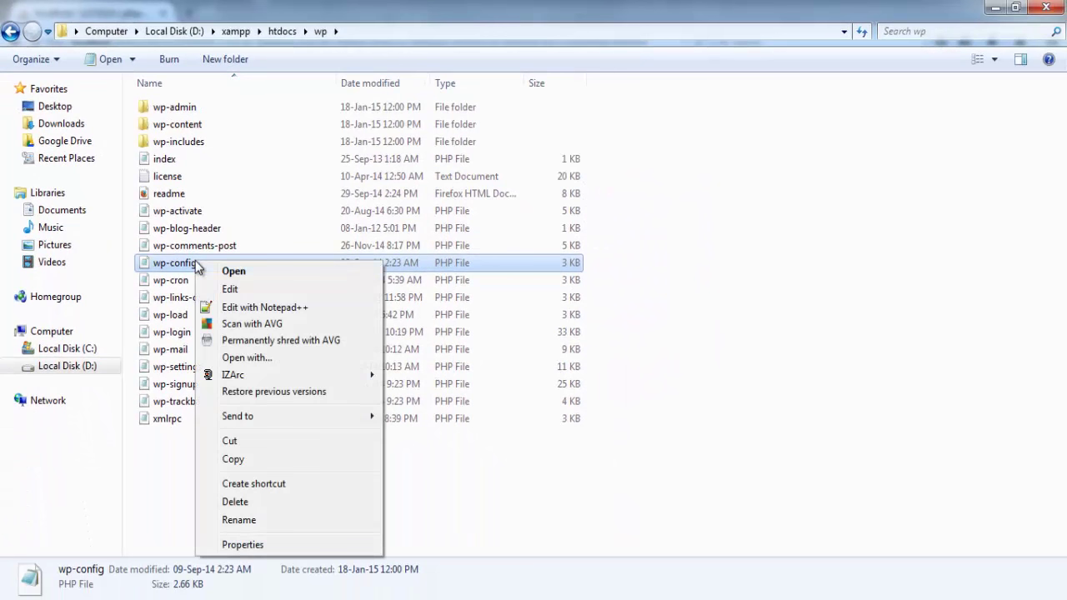
pyautogui.click(241, 306)
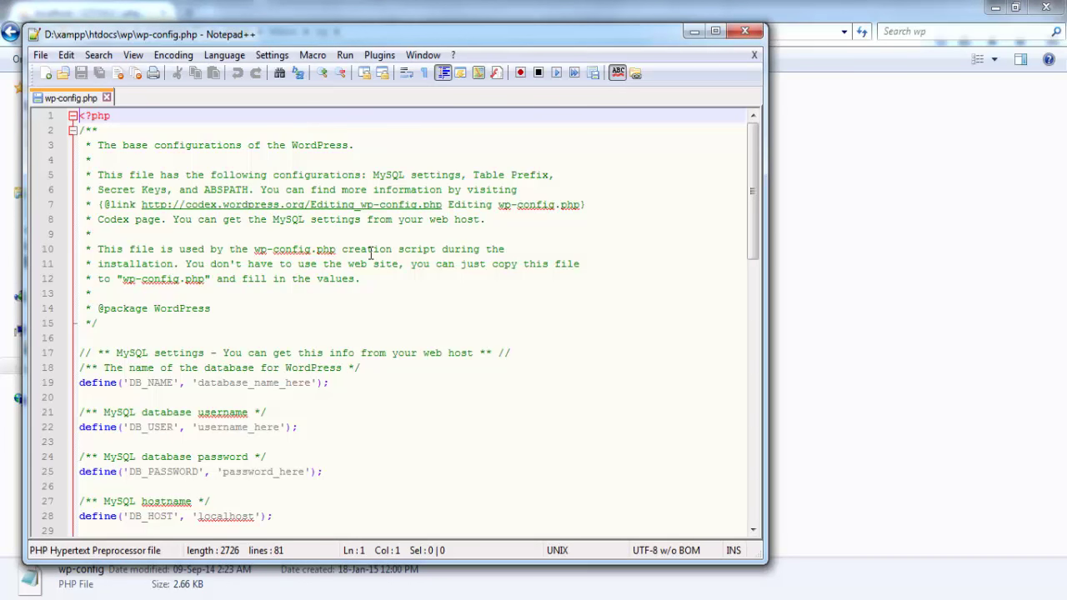
# Replace database_name_here with LocalWP on the DB_NAME line
pyautogui.scroll(-2, 371, 253)
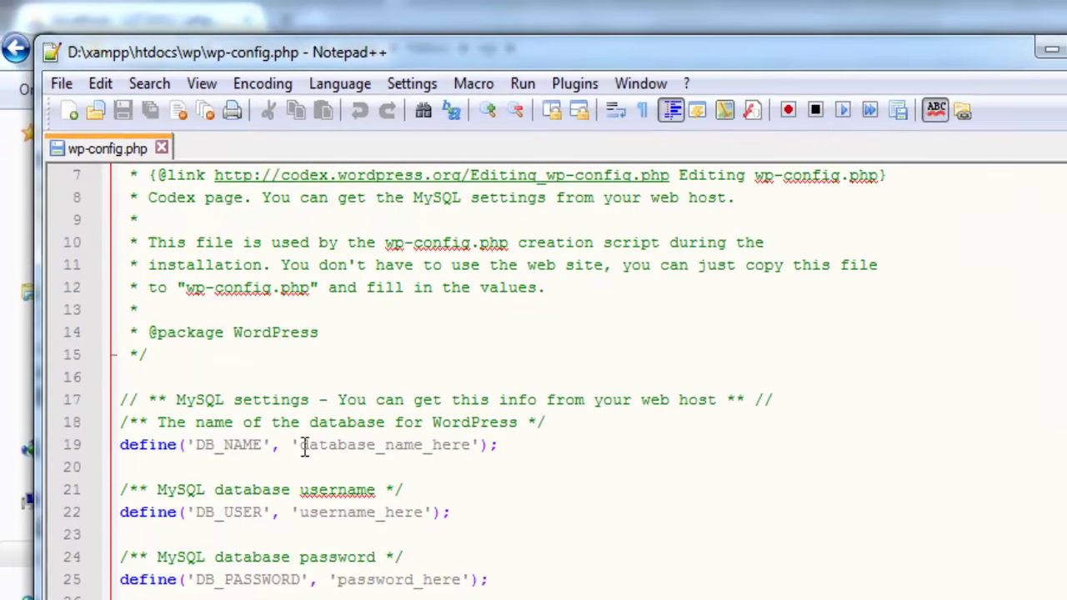
pyautogui.click(305, 446)
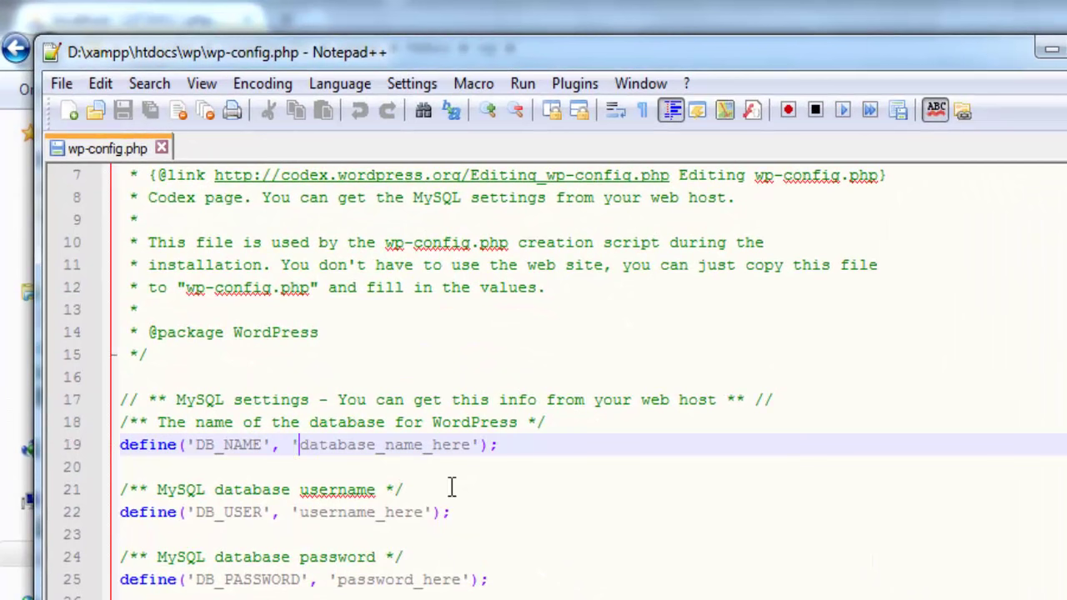
pyautogui.press('Delete')
pyautogui.press('Delete')
pyautogui.press('Delete')
pyautogui.press('Delete')
pyautogui.press('Delete')
pyautogui.press('Delete')
pyautogui.press('Delete')
pyautogui.press('Delete')
pyautogui.press('Delete')
pyautogui.press('Delete')
pyautogui.press('Delete')
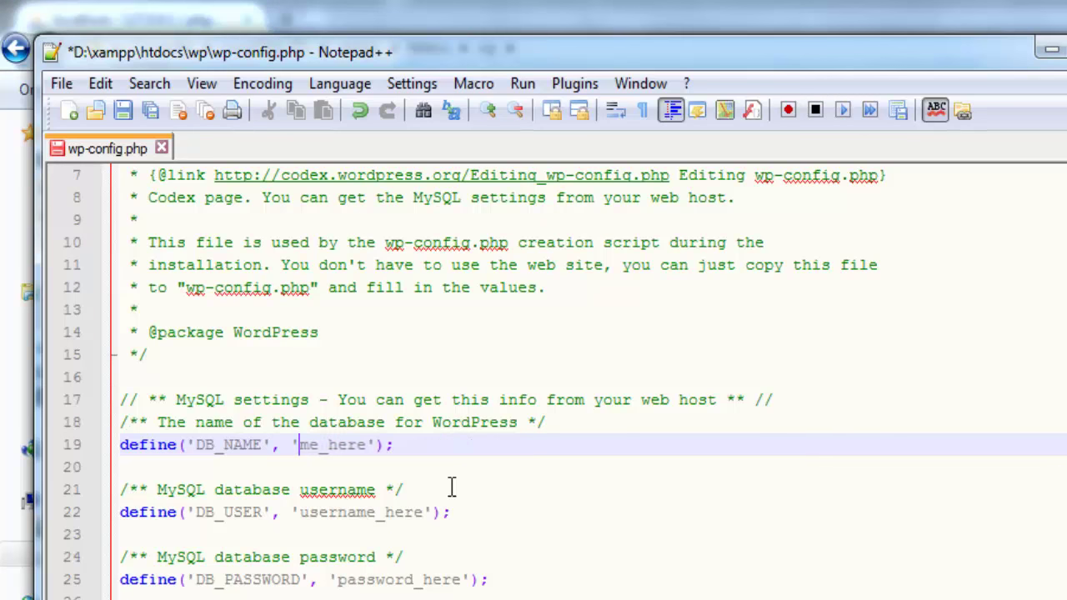
pyautogui.press('Delete')
pyautogui.press('Delete')
pyautogui.press('Delete')
pyautogui.press('Delete')
pyautogui.press('Delete')
pyautogui.press('Delete')
pyautogui.press('Delete')
pyautogui.write('LocalW')
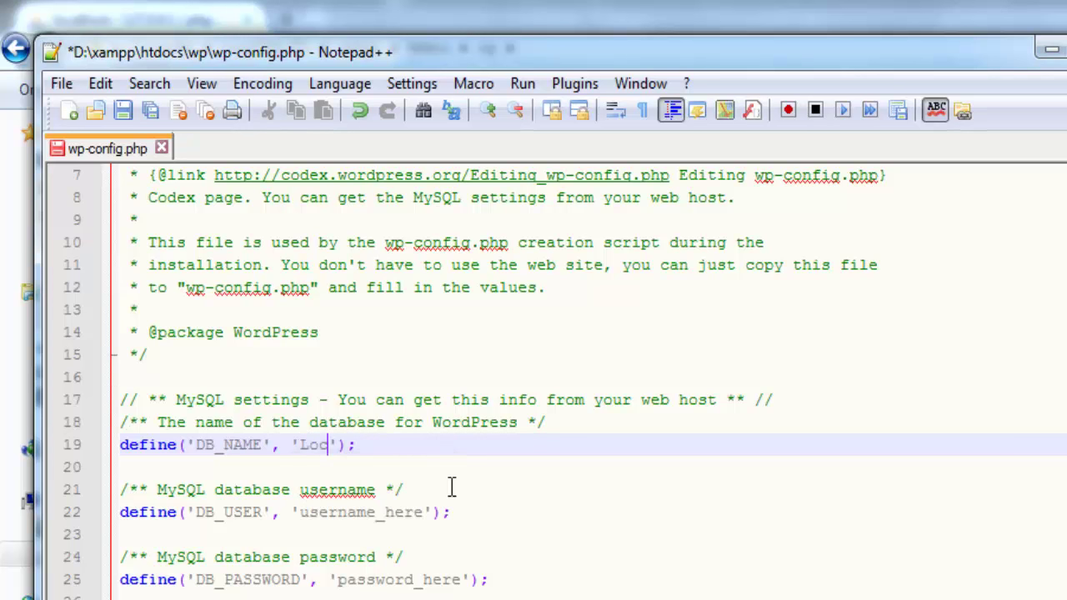
pyautogui.write('P')
pyautogui.click(415, 525)
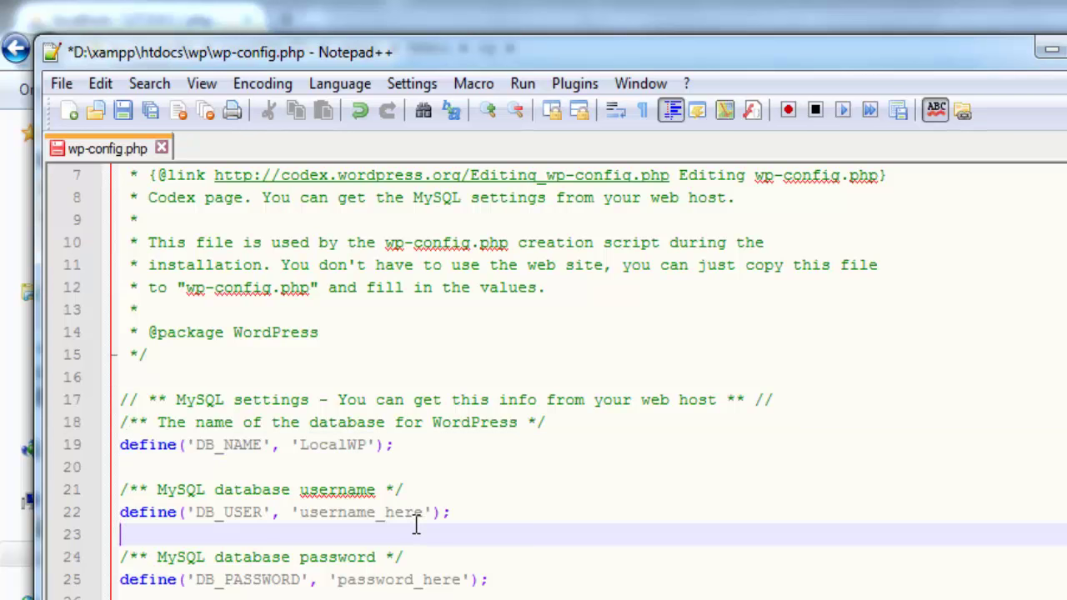
# Set DB_USER to root and clear DB_PASSWORD to empty quotes
pyautogui.click(422, 512)
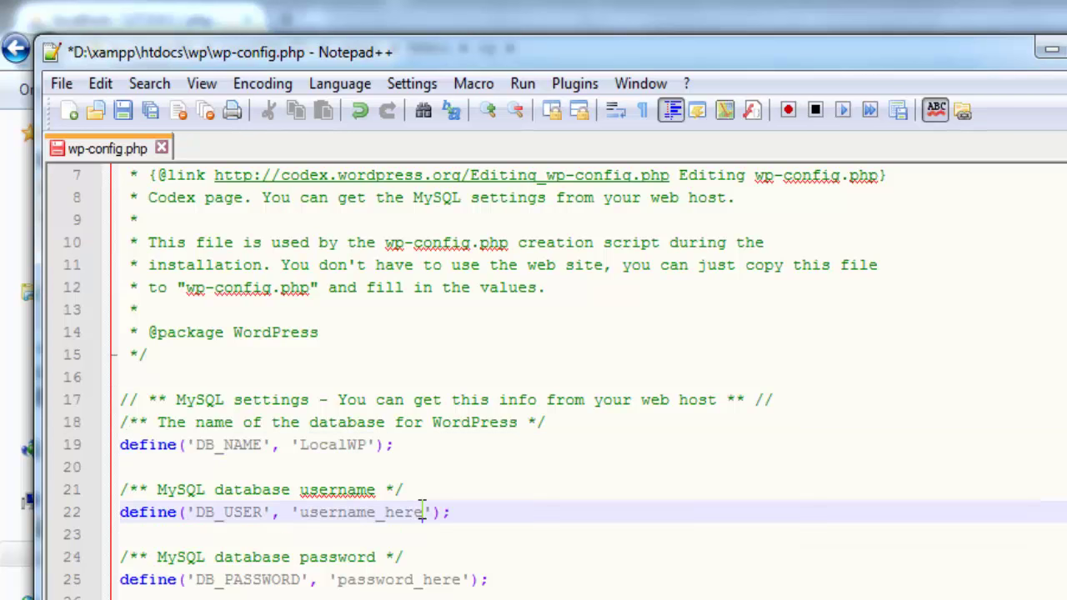
pyautogui.press('BackSpace')
pyautogui.press('BackSpace')
pyautogui.press('BackSpace')
pyautogui.press('BackSpace')
pyautogui.press('BackSpace')
pyautogui.press('BackSpace')
pyautogui.press('BackSpace')
pyautogui.press('BackSpace')
pyautogui.press('BackSpace')
pyautogui.press('BackSpace')
pyautogui.press('BackSpace')
pyautogui.press('BackSpace')
pyautogui.press('BackSpace')
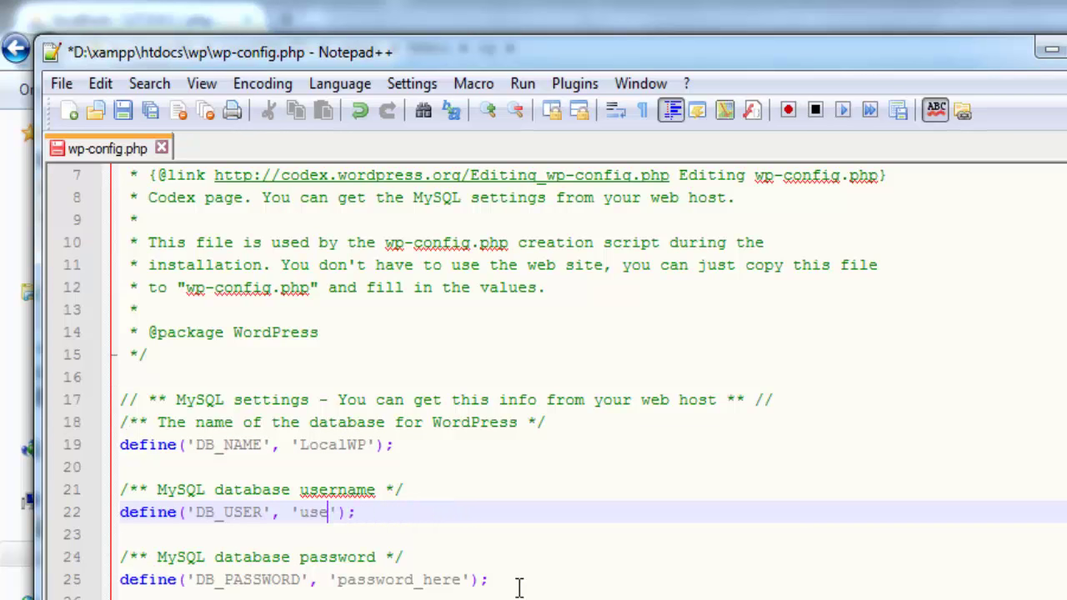
pyautogui.write('root')
pyautogui.click(462, 579)
pyautogui.press('BackSpace')
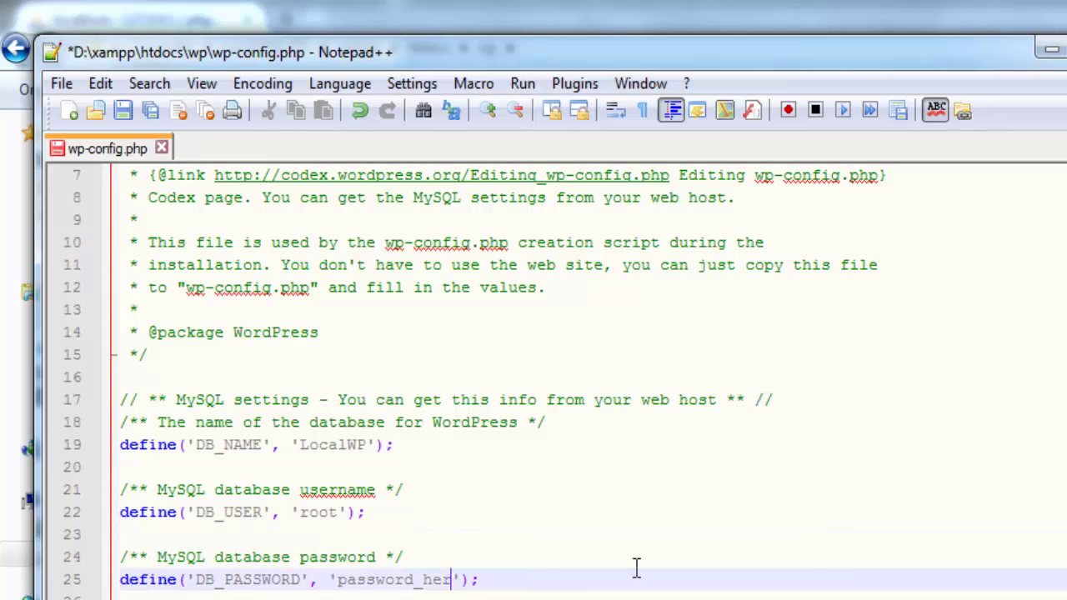
pyautogui.press('BackSpace')
pyautogui.press('BackSpace')
pyautogui.press('BackSpace')
pyautogui.press('BackSpace')
pyautogui.press('BackSpace')
pyautogui.press('BackSpace')
pyautogui.press('BackSpace')
pyautogui.press('BackSpace')
pyautogui.press('BackSpace')
pyautogui.press('BackSpace')
pyautogui.press('BackSpace')
pyautogui.press('BackSpace')
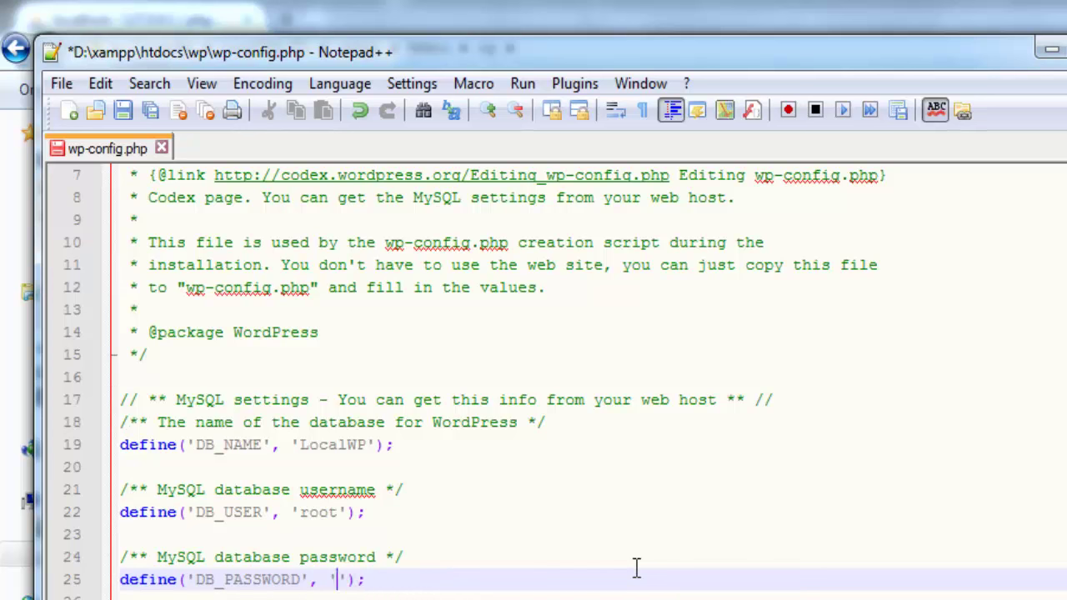
pyautogui.press('Right')
pyautogui.press('Left')
pyautogui.press('Right')
pyautogui.press('Left')
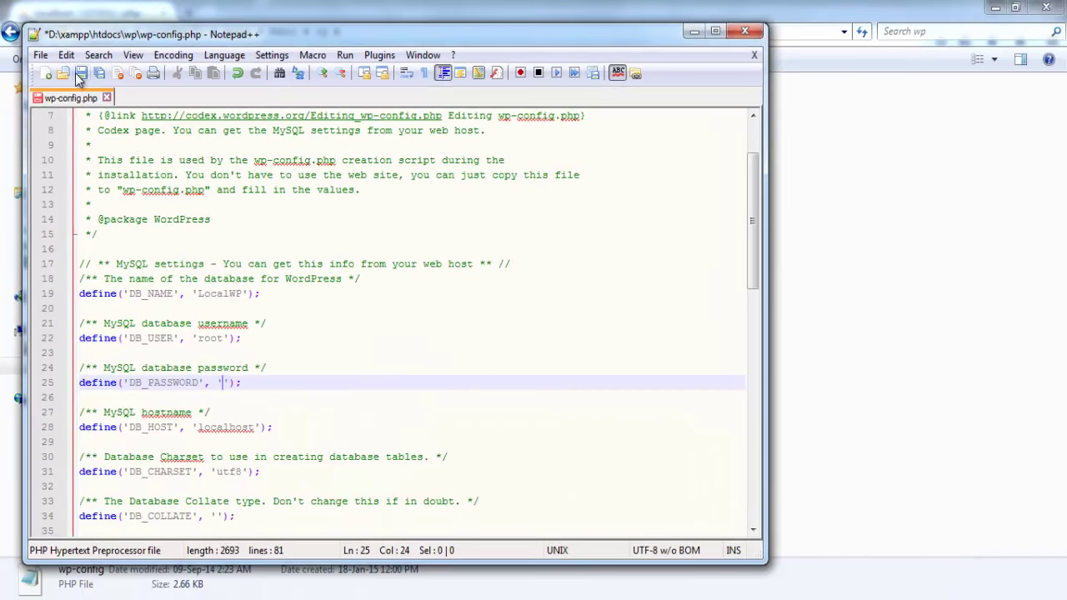
pyautogui.click(46, 62)
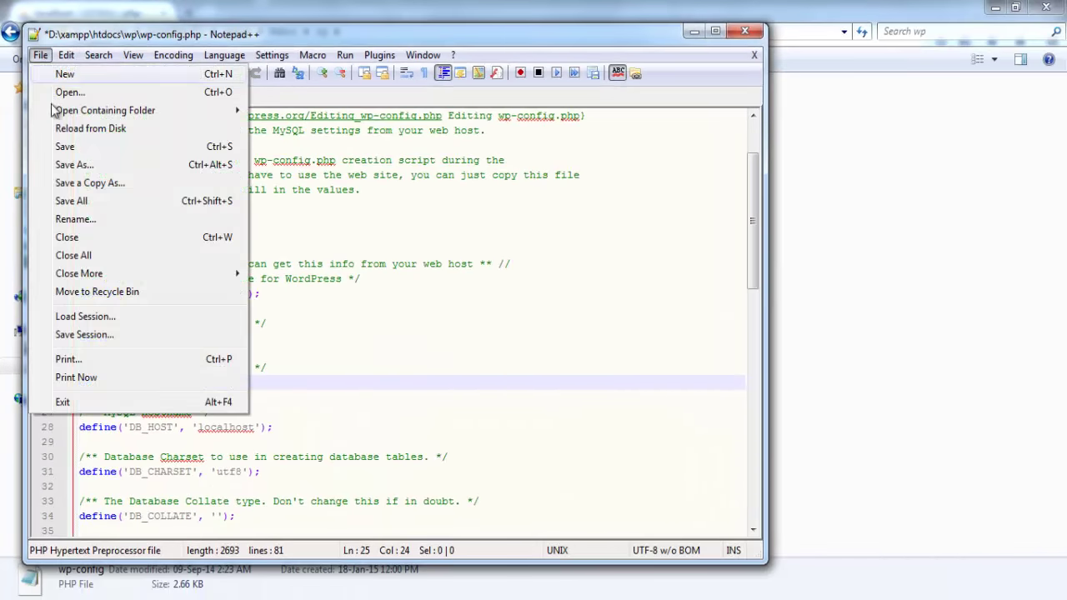
# Save wp-config.php and close Notepad++
pyautogui.click(72, 147)
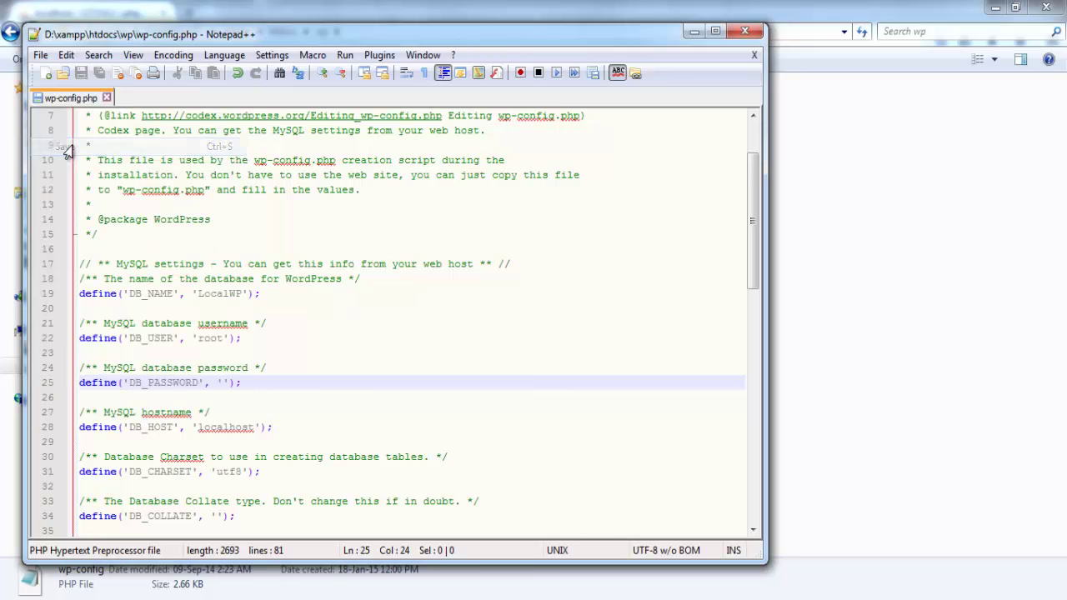
pyautogui.click(747, 32)
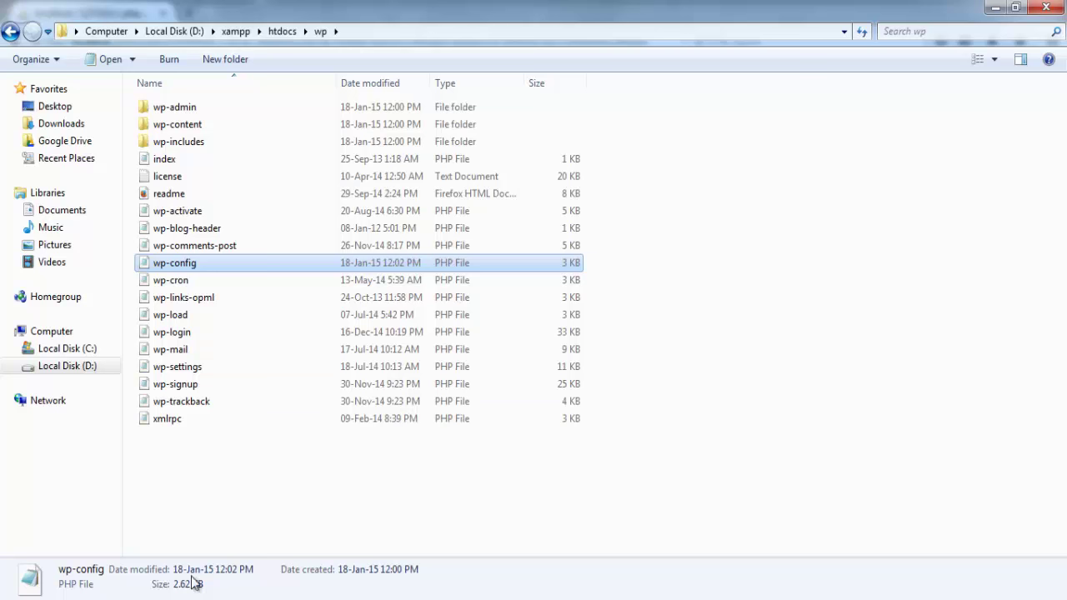
# Load localhost/wp in a new Firefox tab to reach the WordPress installer
pyautogui.hotkey('alt', 'Tab')
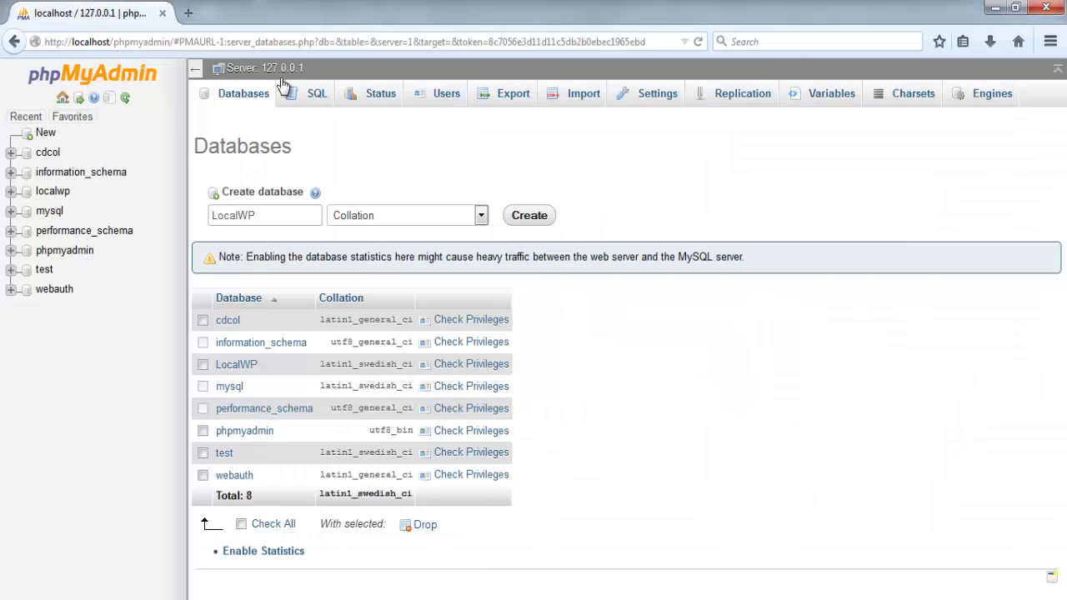
pyautogui.click(189, 14)
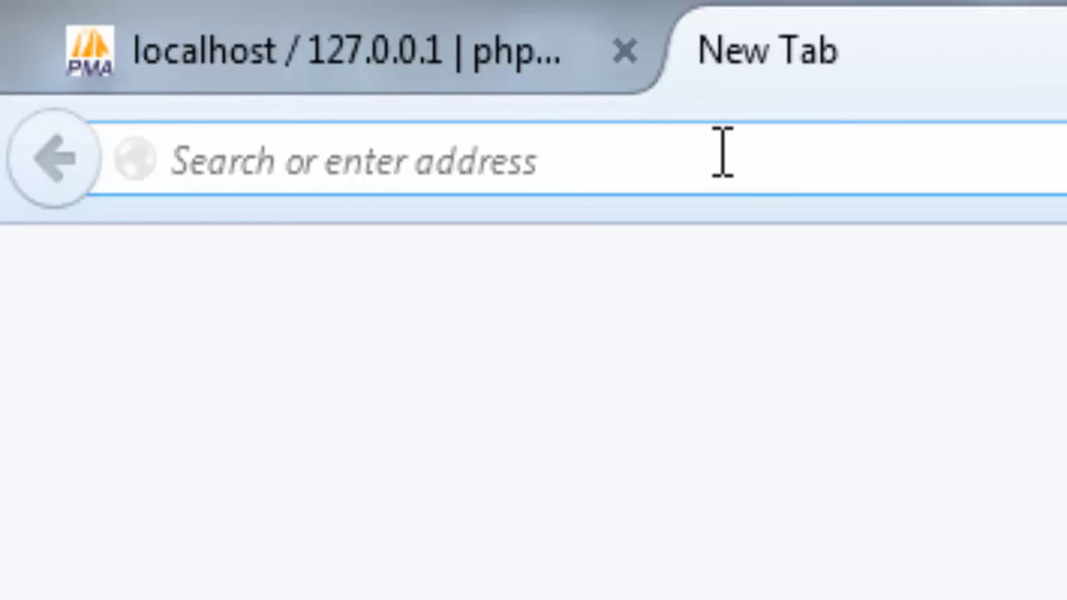
pyautogui.write('localhost/')
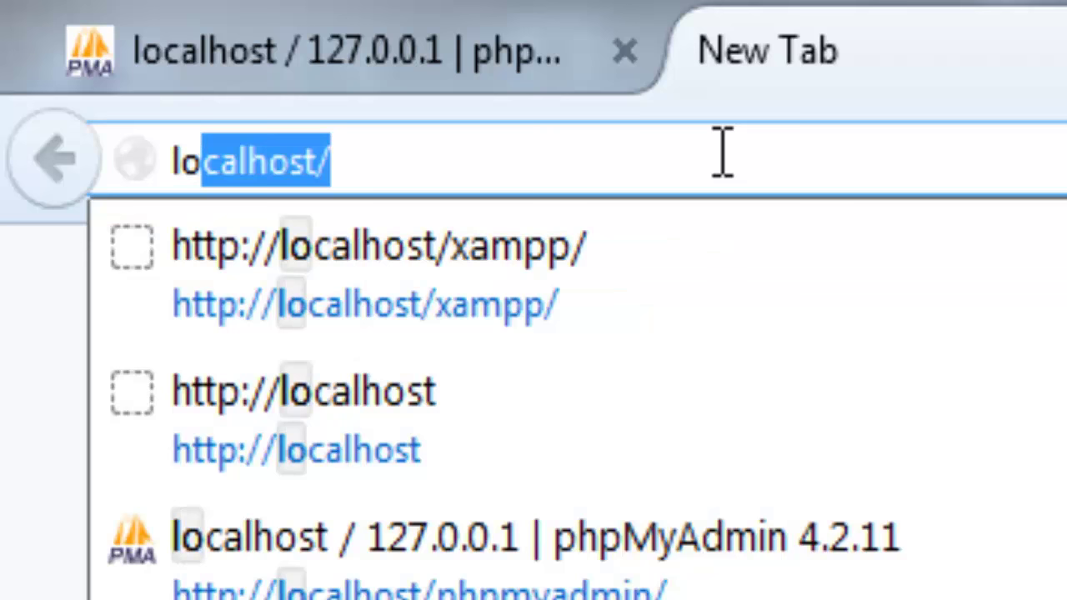
pyautogui.press('Right')
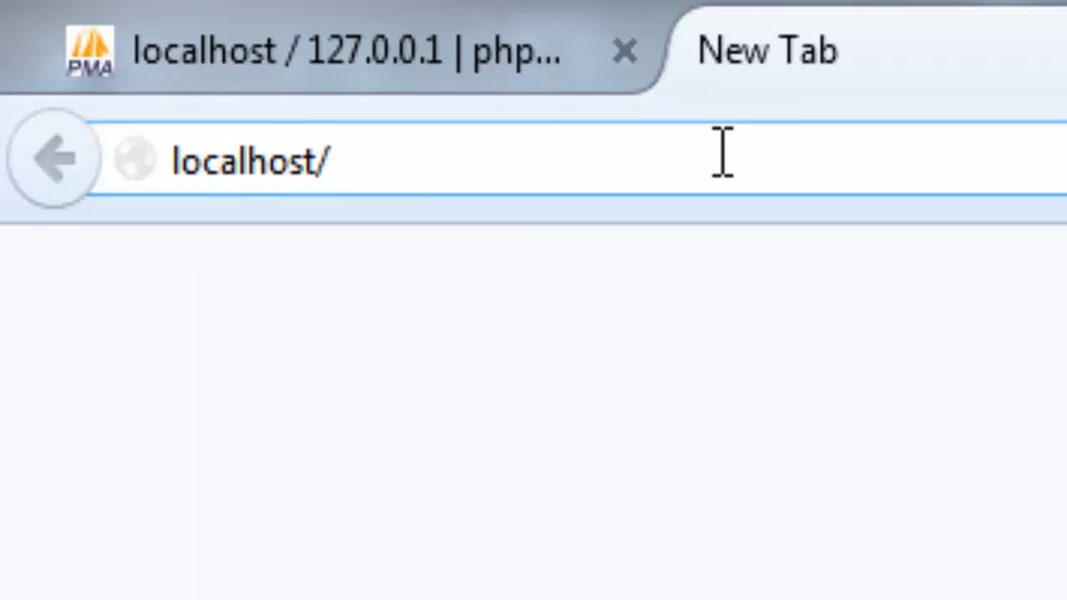
pyautogui.write('wp')
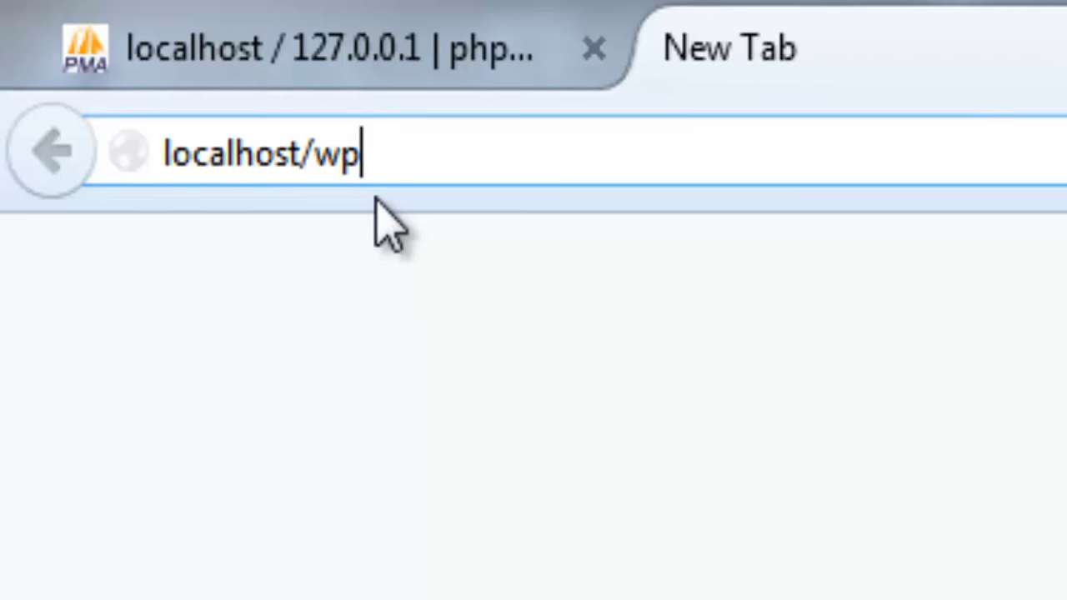
pyautogui.press('Return')
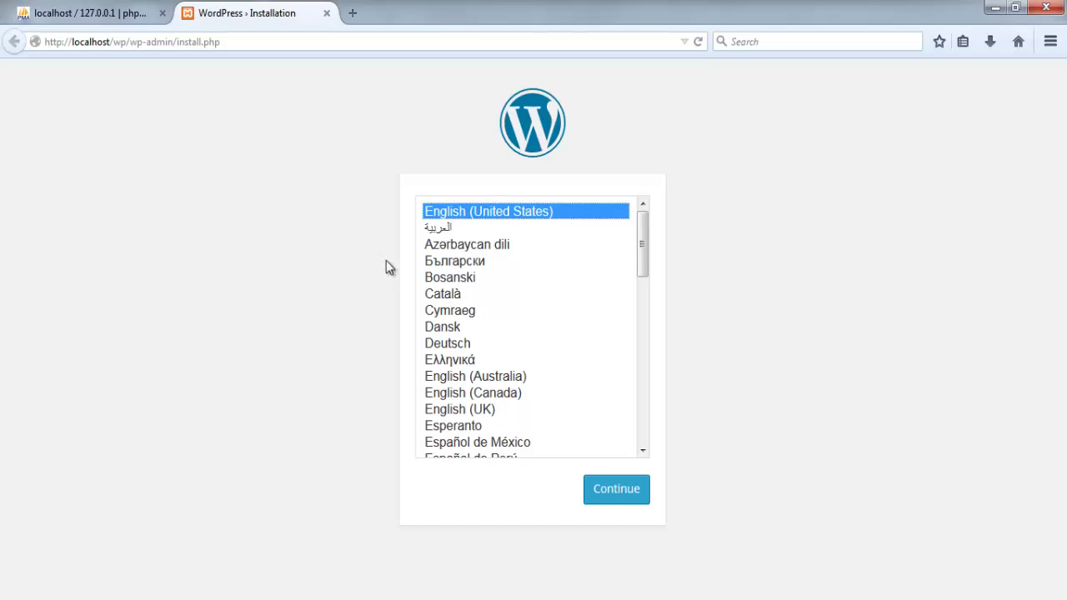
# Reselect English (United States) after trying Български, and continue to the Information needed form
pyautogui.click(427, 262)
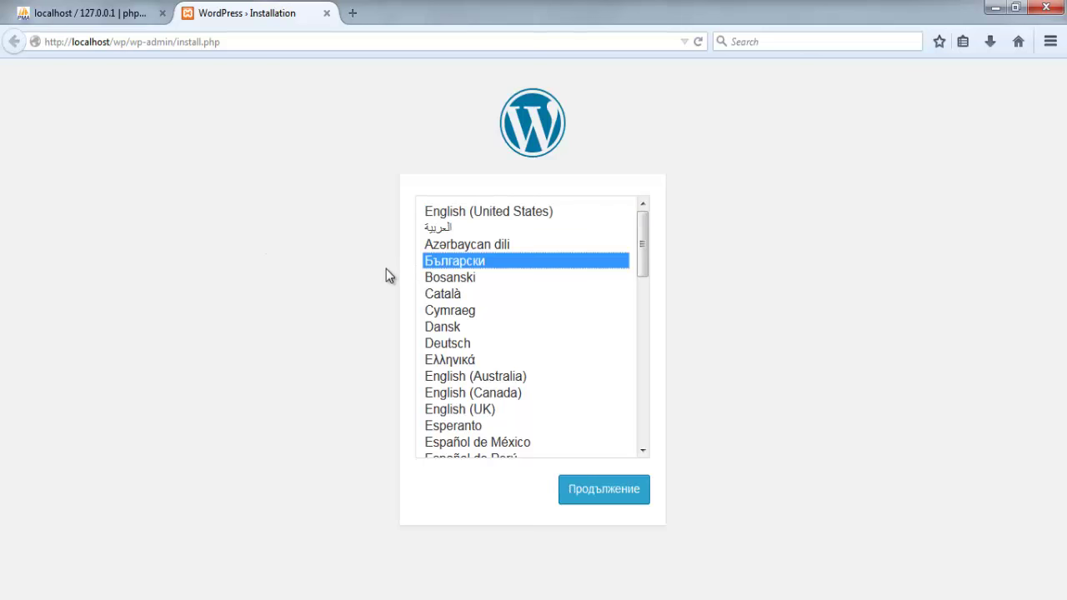
pyautogui.click(430, 210)
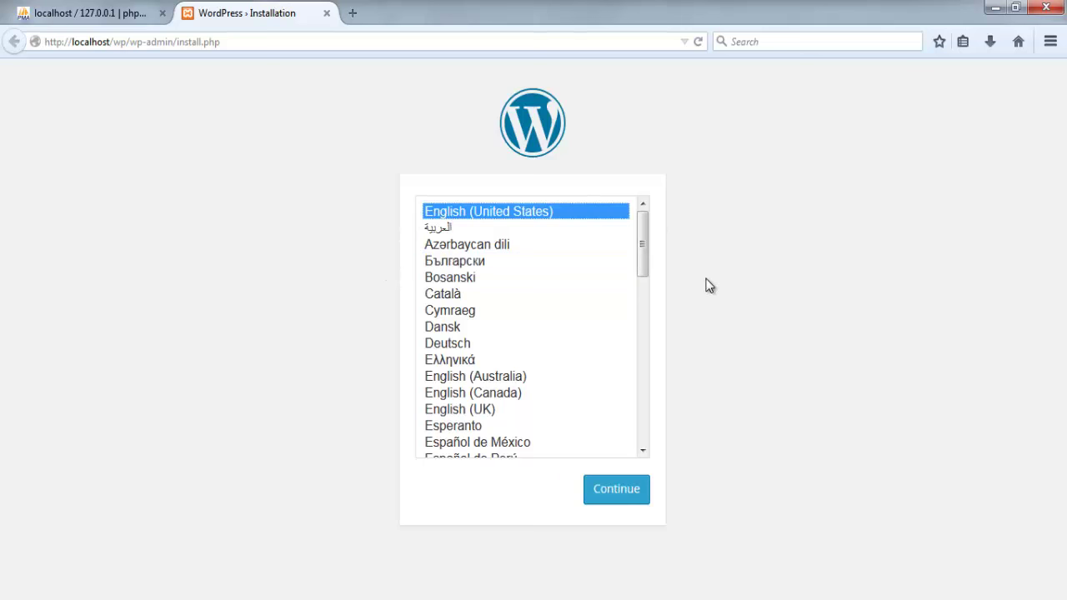
pyautogui.click(625, 492)
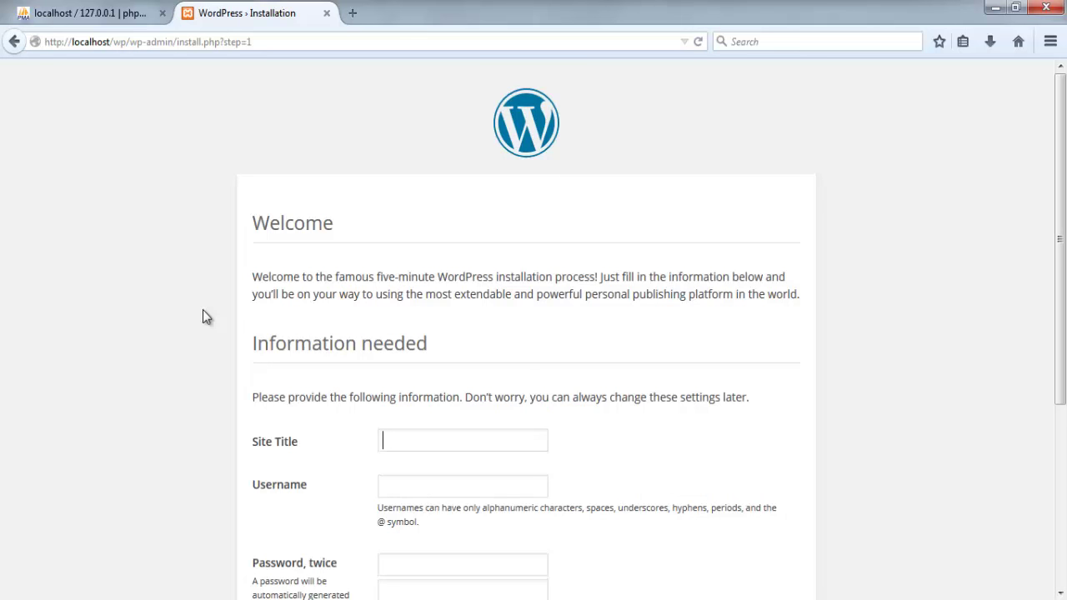
pyautogui.scroll(-3, 206, 316)
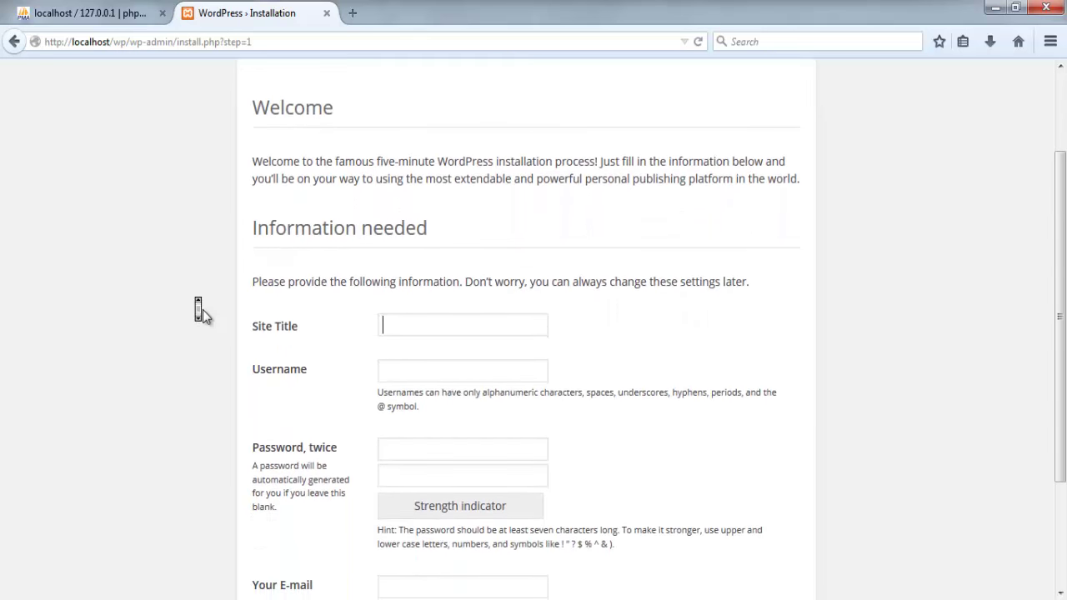
pyautogui.scroll(-4, 206, 316)
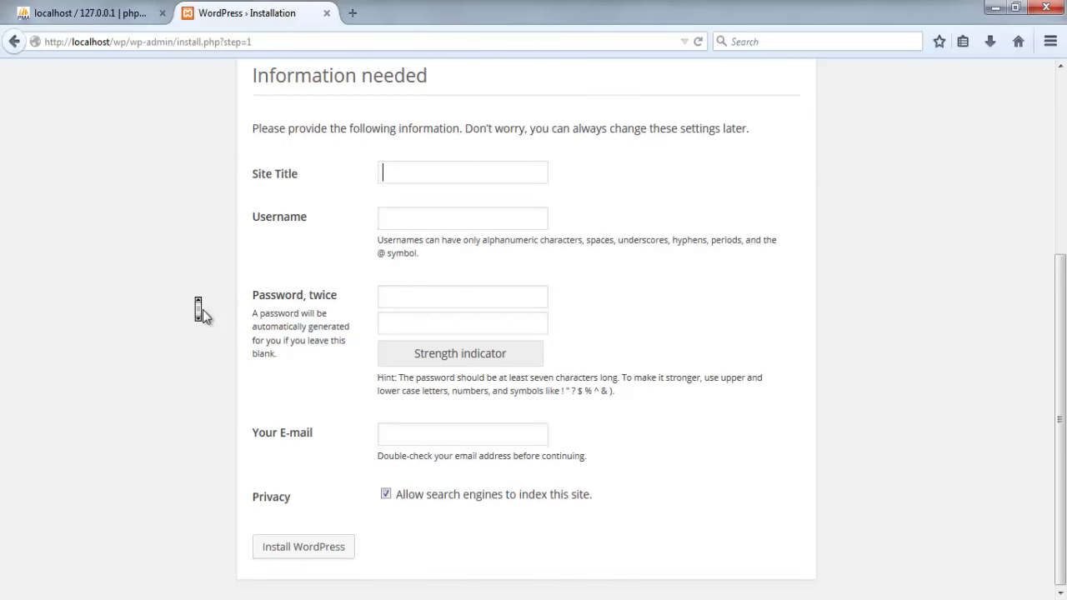
pyautogui.scroll(4, 202, 317)
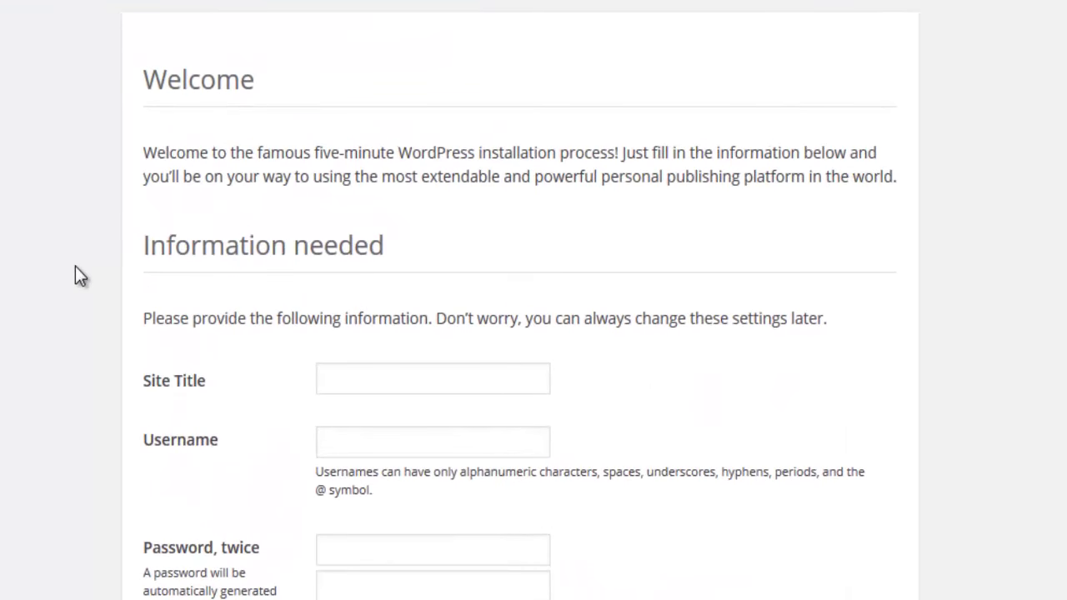
# Enter 'Test local site' as the site title and test_admin as the admin username
pyautogui.write('Test local site')
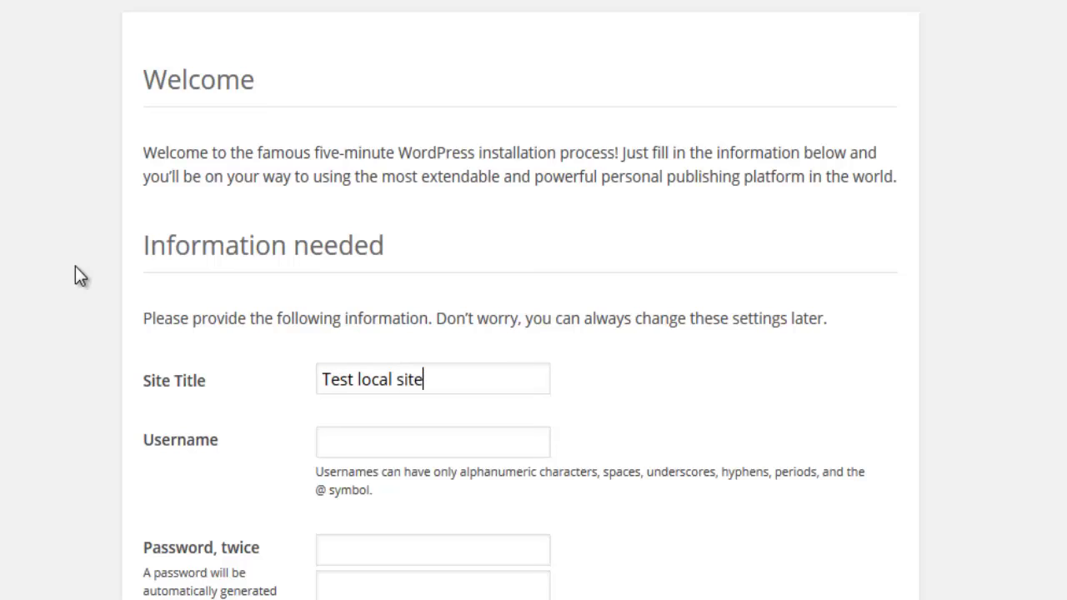
pyautogui.click(359, 437)
pyautogui.scroll(-2, 23, 372)
pyautogui.scroll(-1, 24, 372)
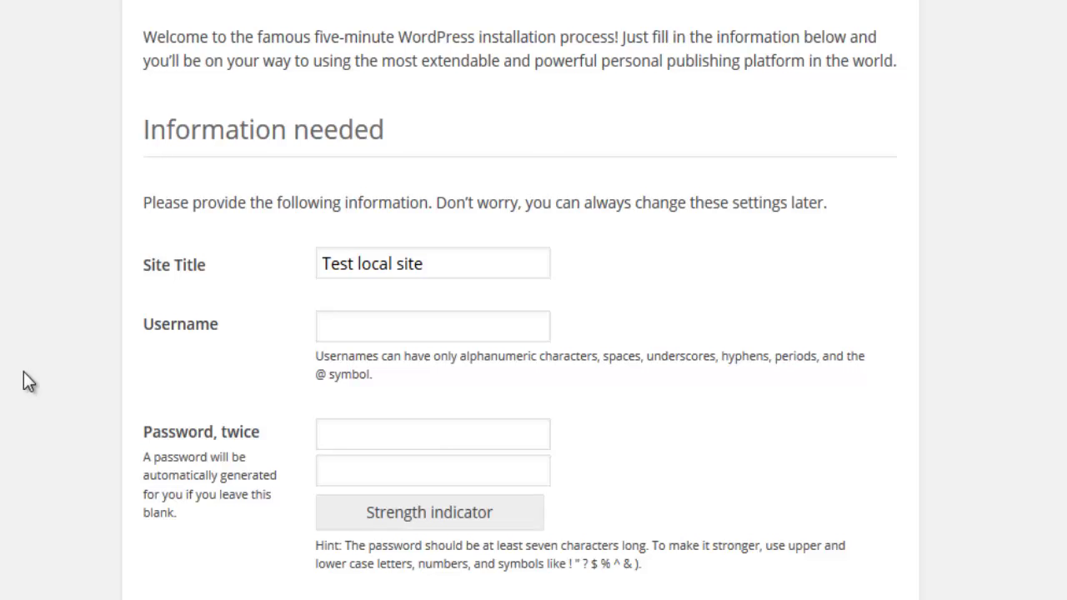
pyautogui.write('test_admin')
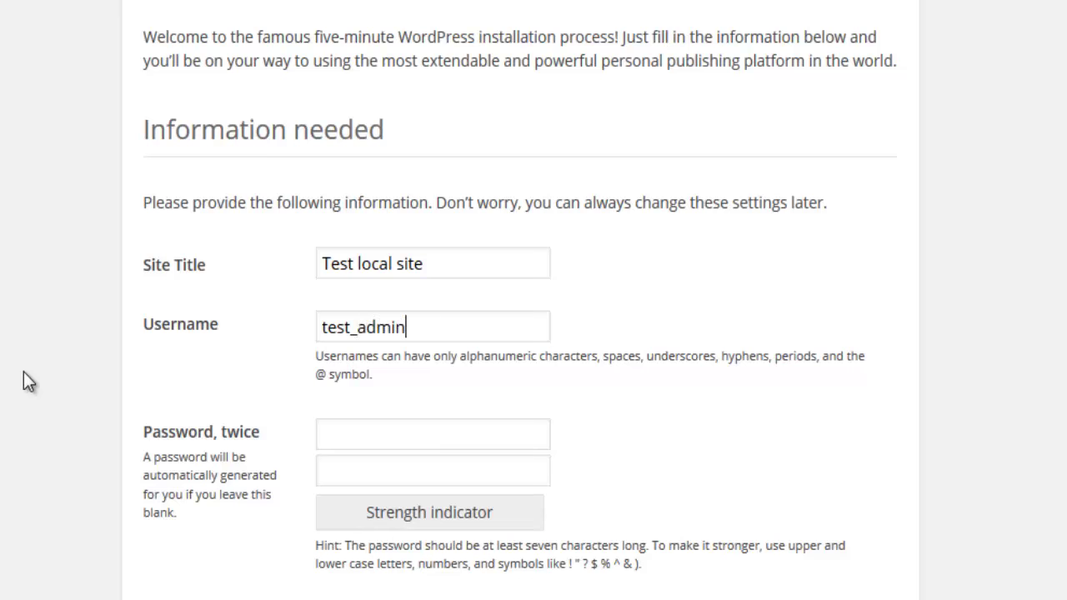
# Enter the admin password in both password fields
pyautogui.scroll(-1, 23, 372)
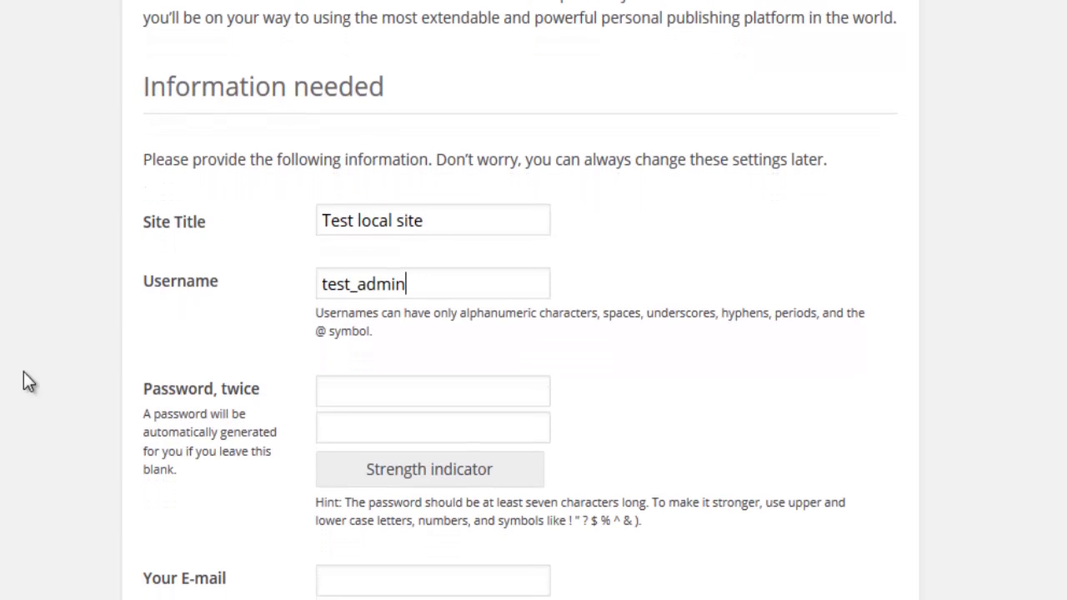
pyautogui.click(372, 394)
pyautogui.write('•••')
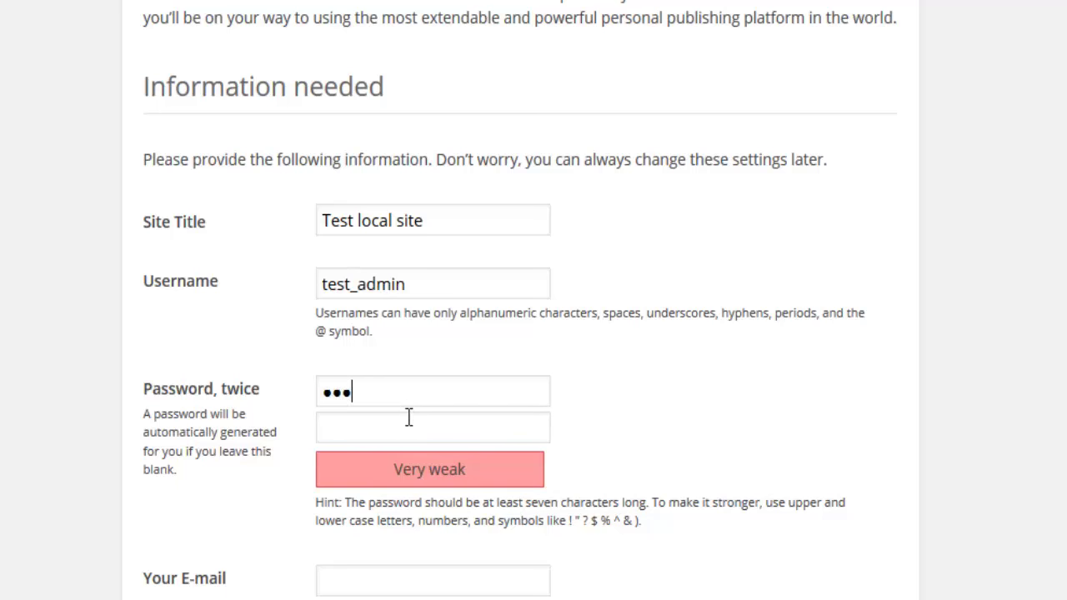
pyautogui.write('•••')
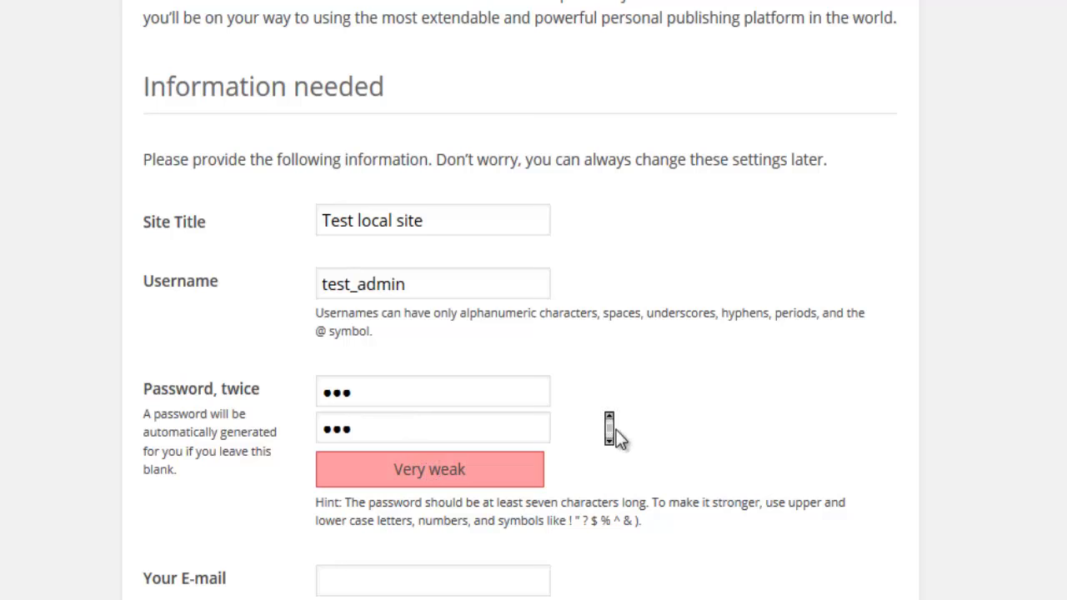
pyautogui.scroll(-2, 610, 428)
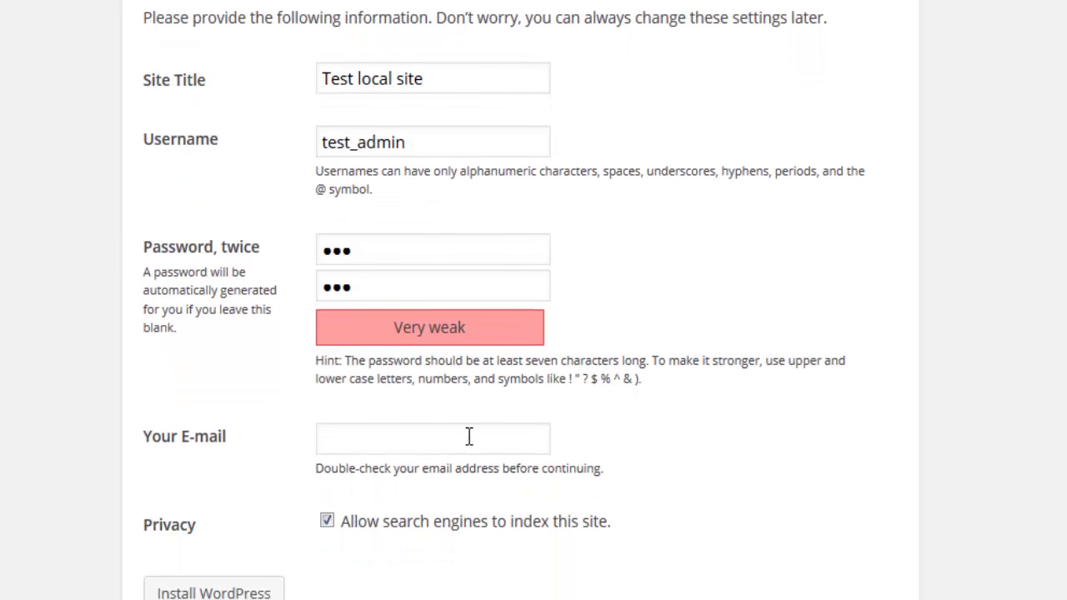
# Enter the admin e-mail address, run Install WordPress, and decline Firefox's offer to remember the password
pyautogui.click(470, 435)
pyautogui.write('test@test-site.')
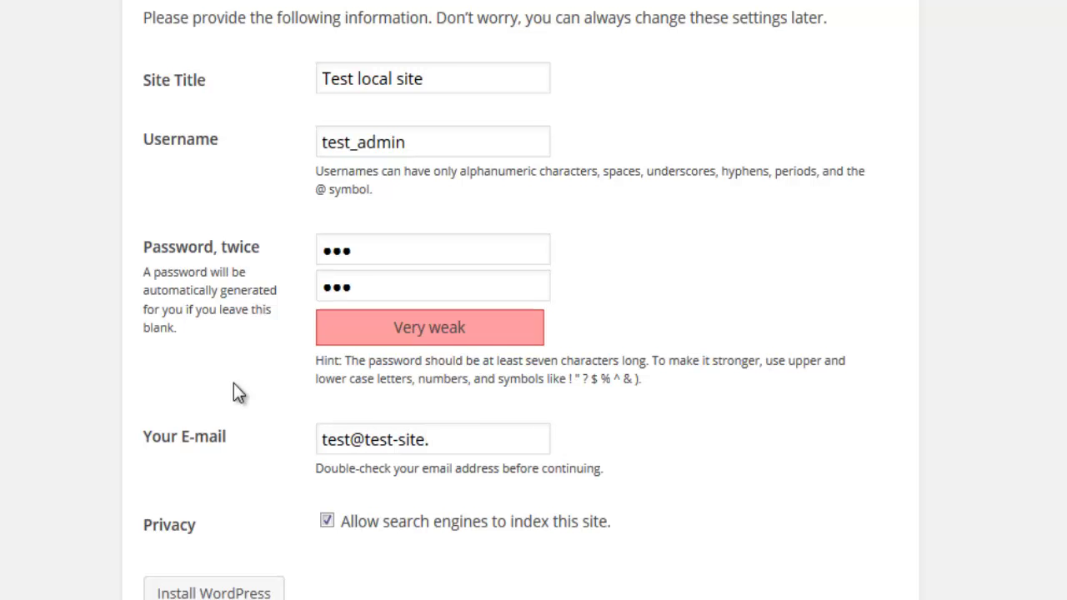
pyautogui.write('eu')
pyautogui.click(241, 595)
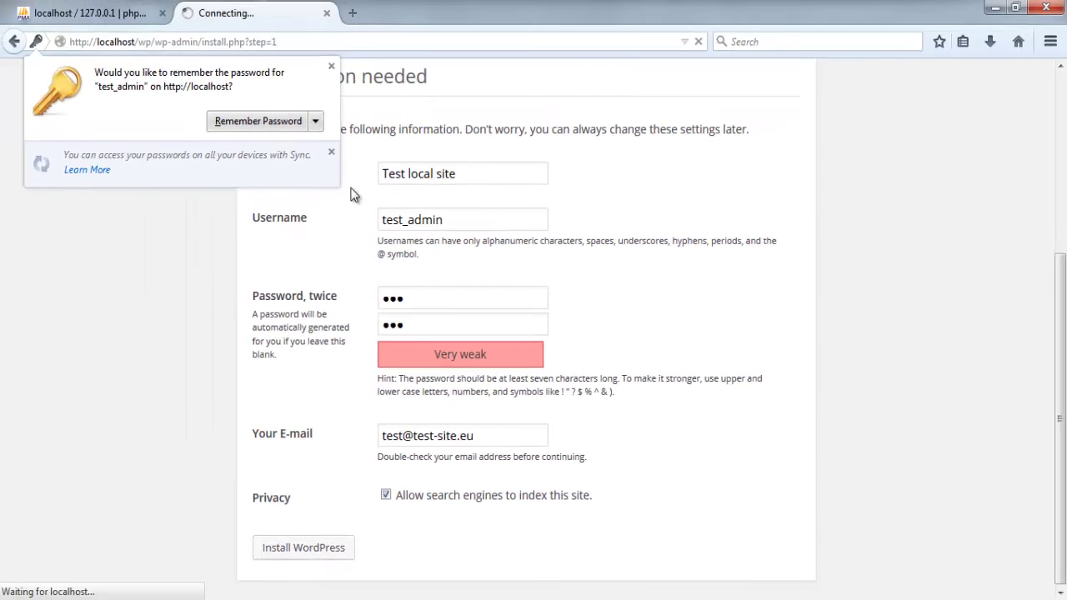
pyautogui.click(331, 66)
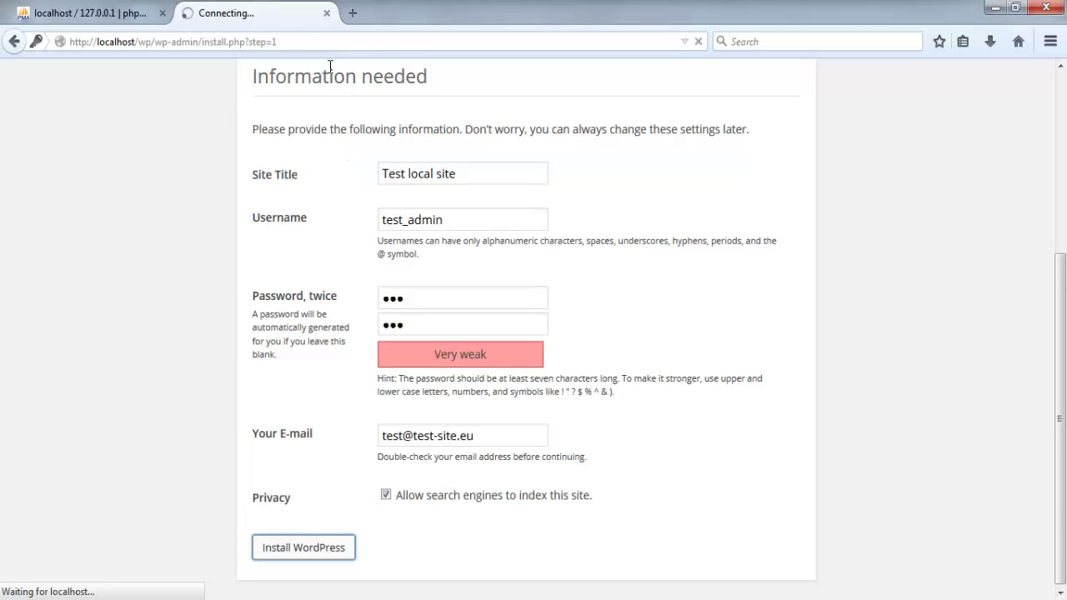